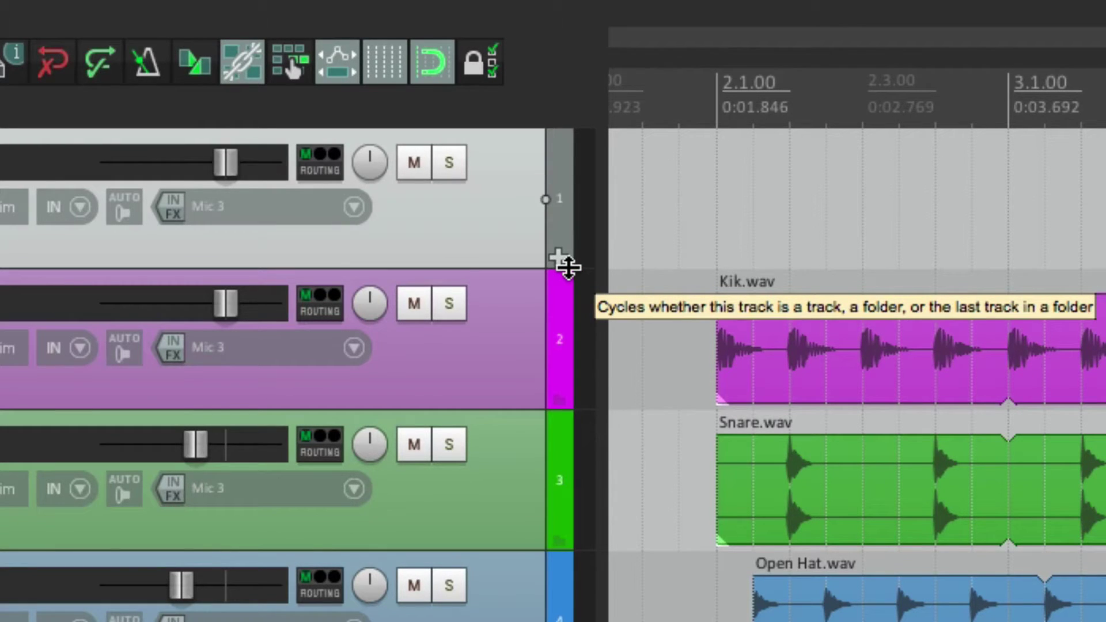
- Turn the empty track above Kik into a folder and test its mute on all the tracks inside
left_click(568, 266)
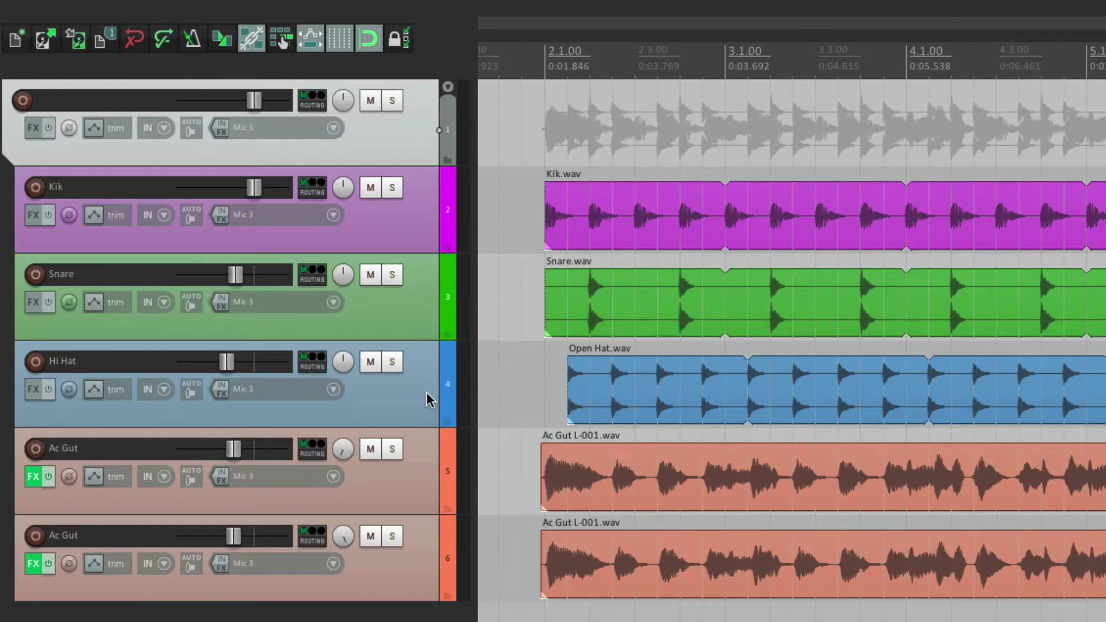
left_click(373, 102)
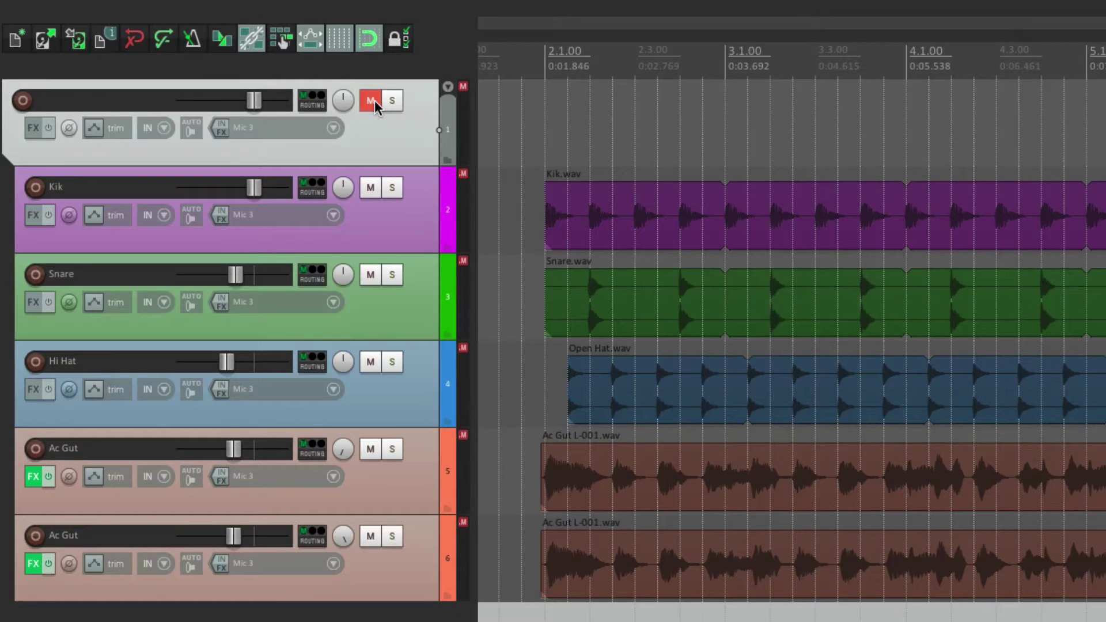
left_click(371, 102)
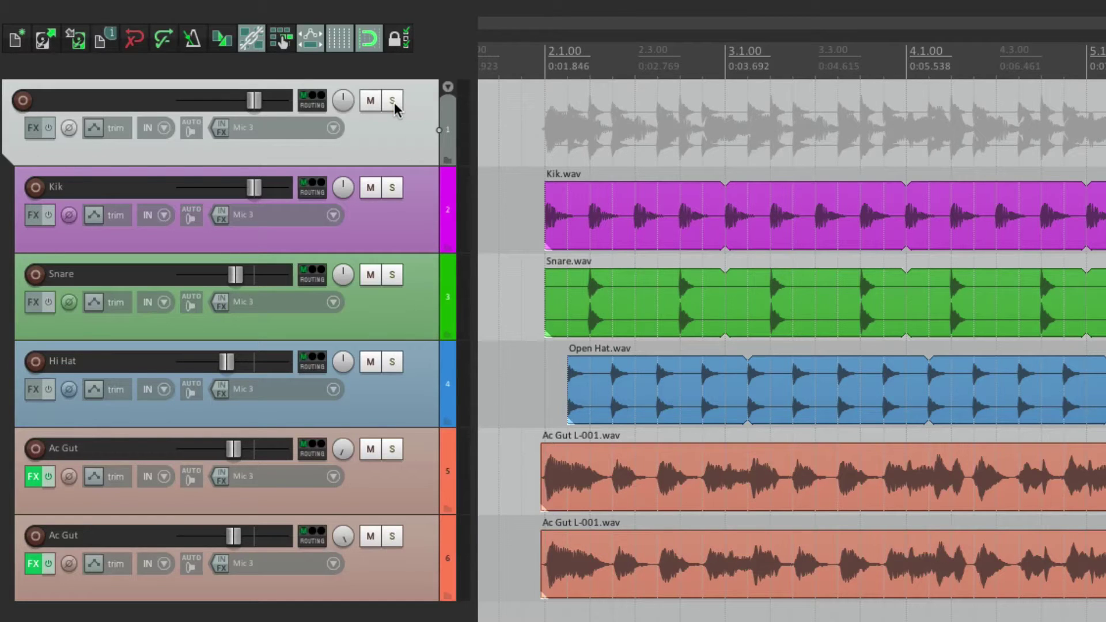
- Play from just before measure 2 while lowering the folder track's volume slightly, and reset its fader to 0.00 dB
left_click(528, 190)
key("space")
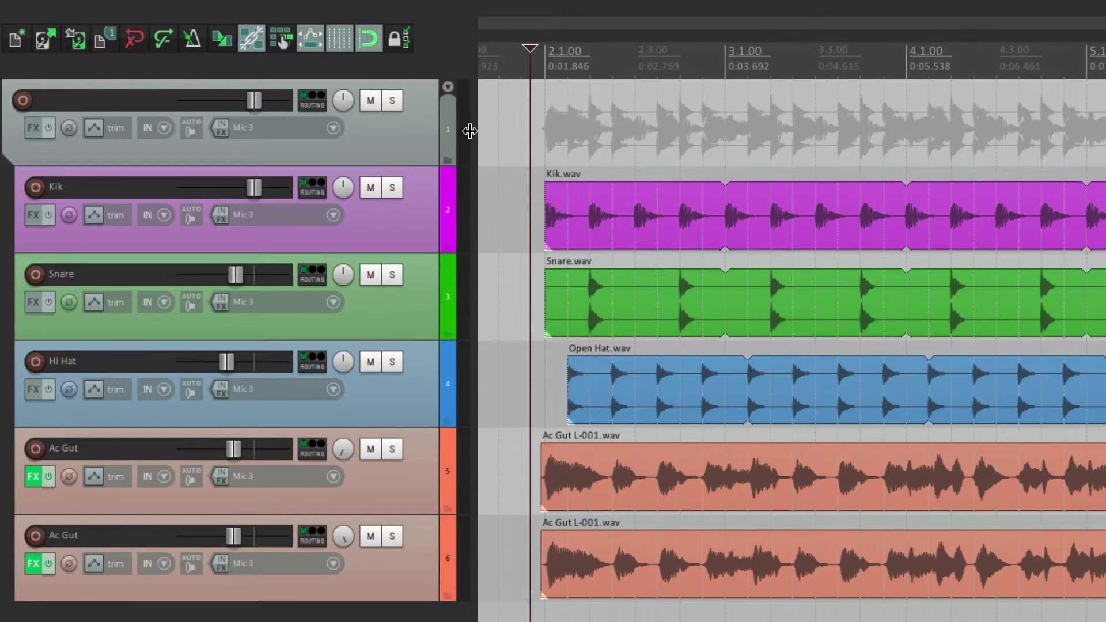
mouse_move(254, 105)
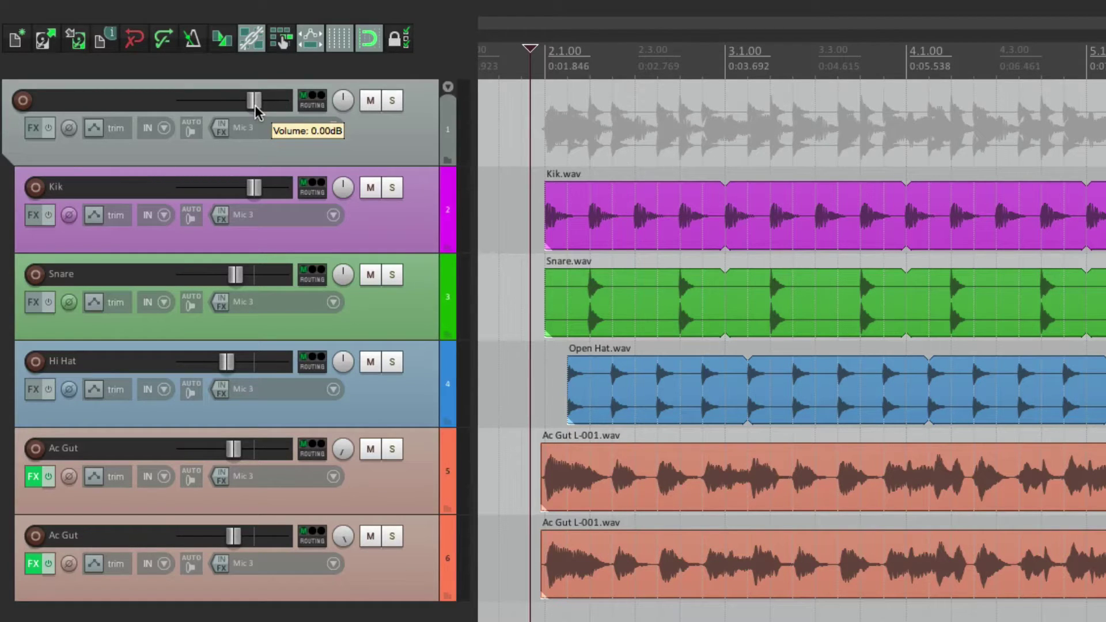
key("space")
mouse_move(254, 102)
left_mouse_down()
mouse_move(222, 102)
mouse_move(251, 102)
left_mouse_up()
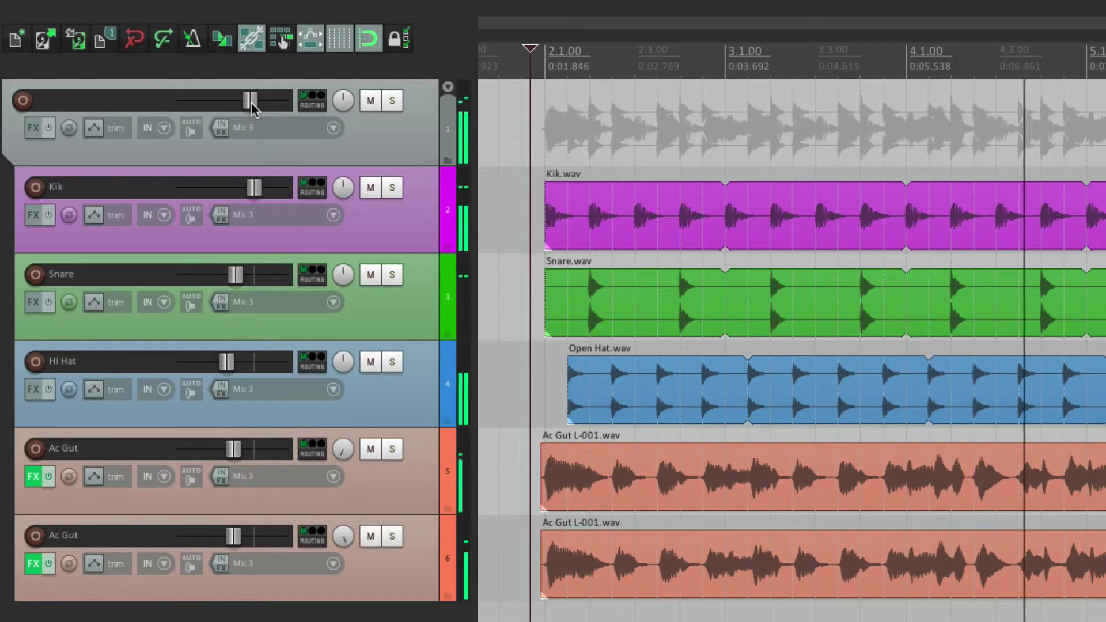
double_click(251, 102)
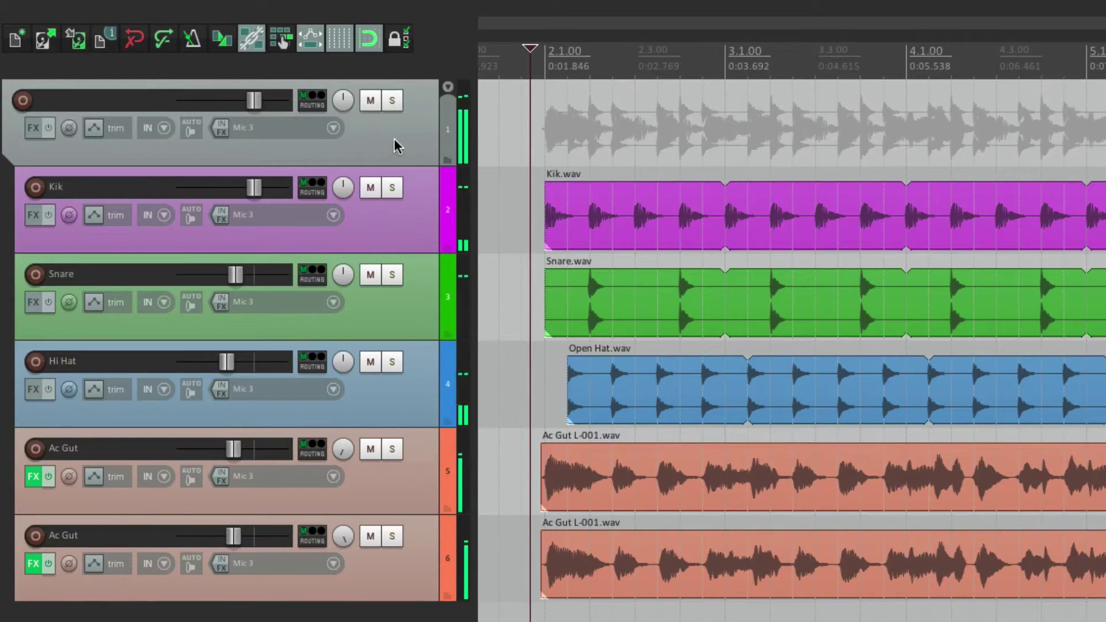
key("space")
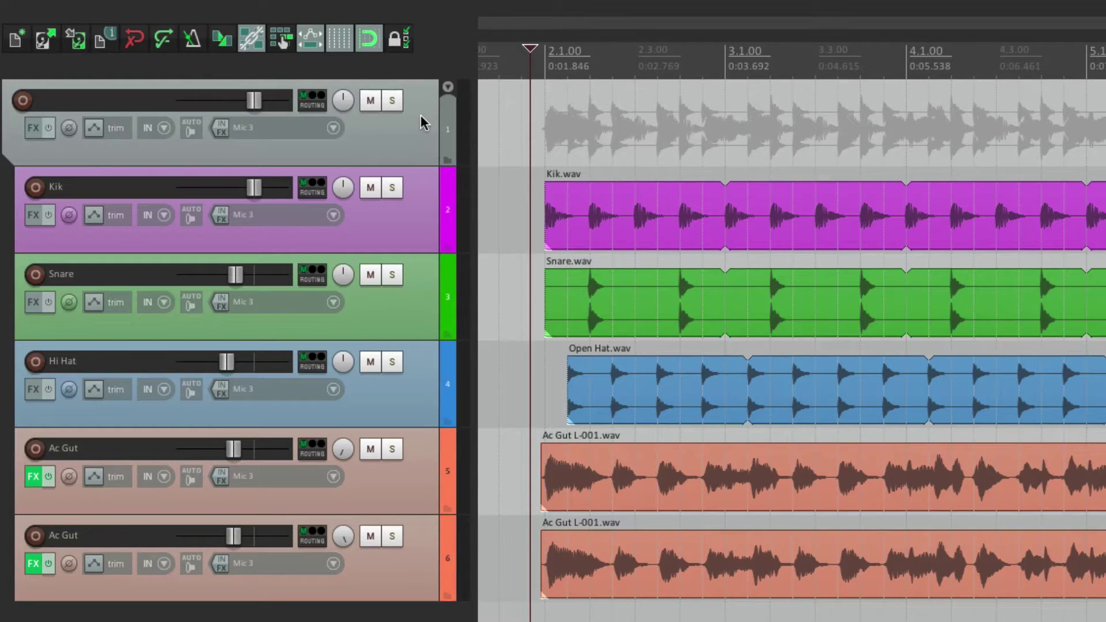
- Add the ReaEQ (Cockos) equalizer to the folder track's effects
left_click_drag(480, 118, 503, 118)
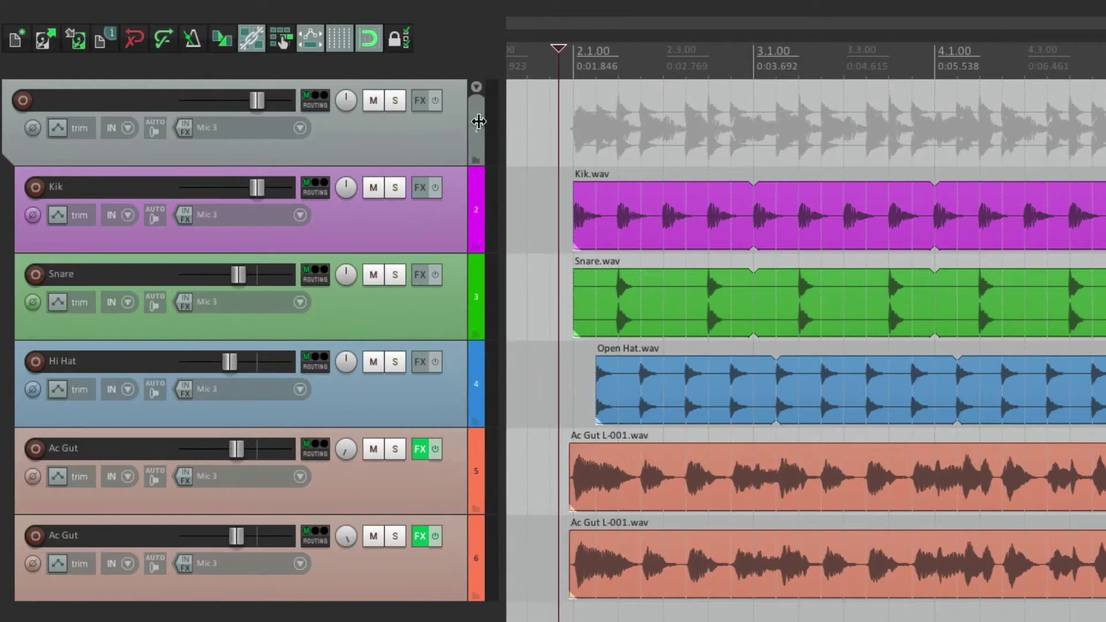
left_click(420, 100)
mouse_move(440, 118)
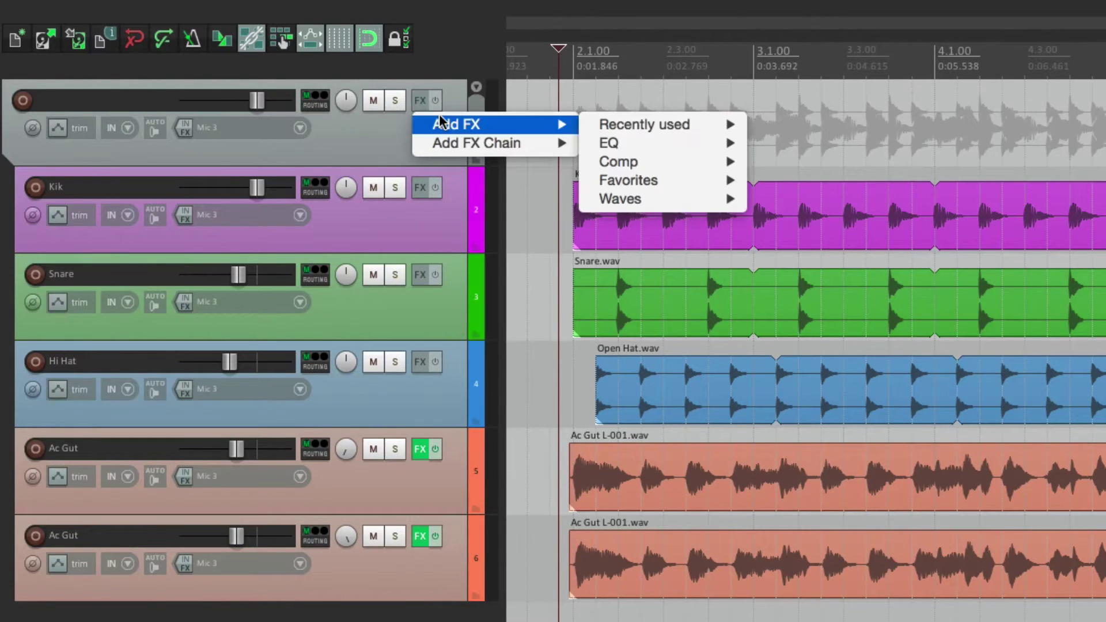
mouse_move(609, 143)
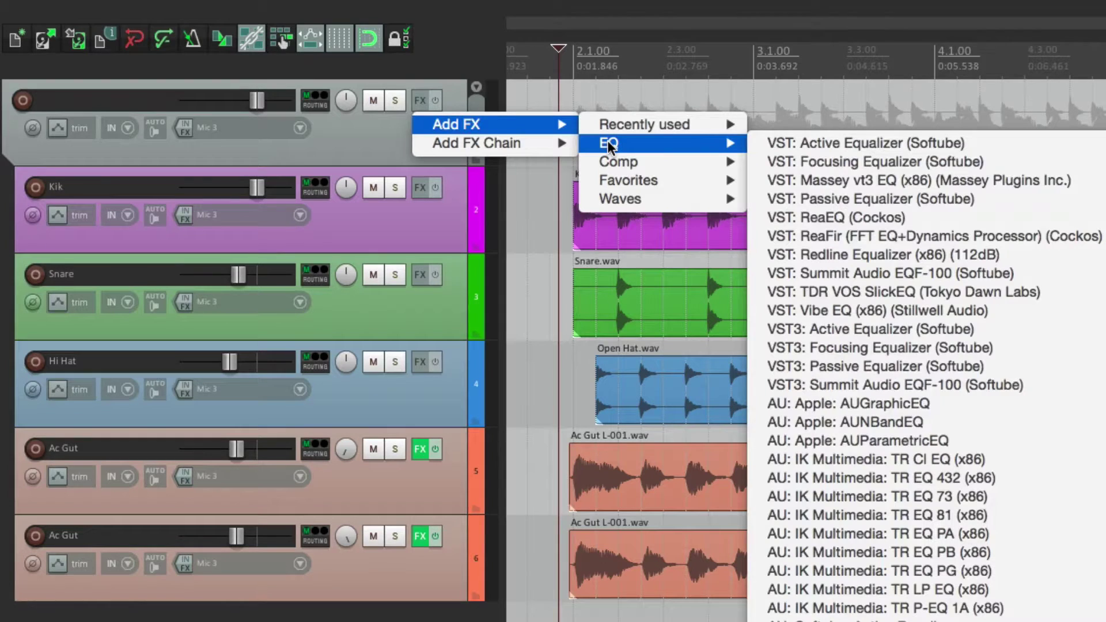
left_click(769, 218)
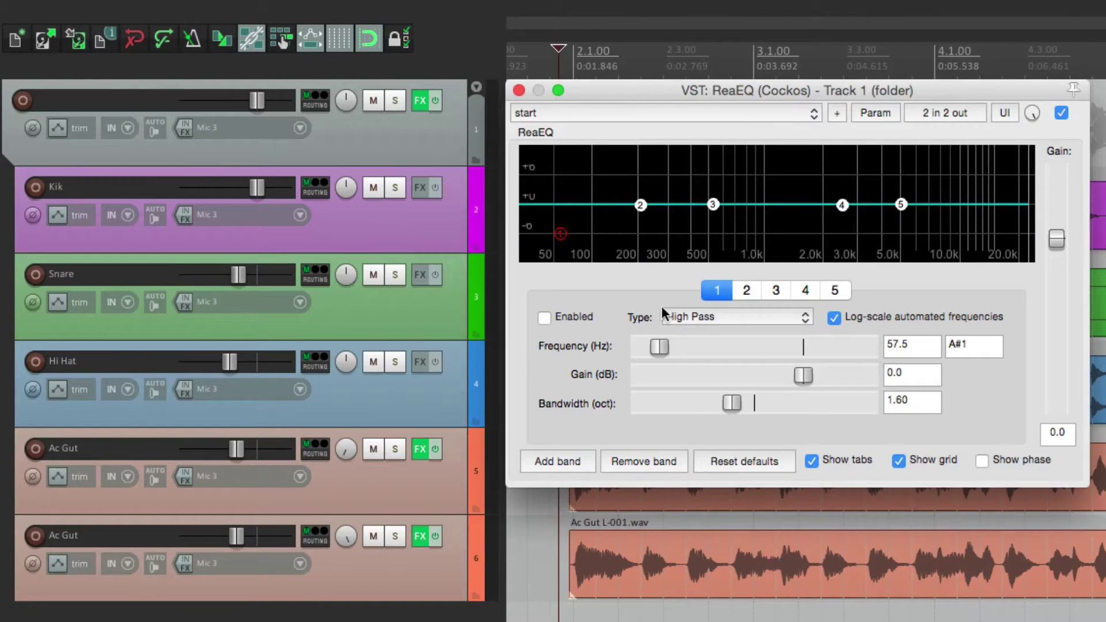
- Enable ReaEQ band 1 as a Low Pass filter at 13644.8 Hz with a bandwidth of 0.44 octaves
left_click(700, 318)
left_click(702, 303)
left_click(545, 318)
left_click_drag(657, 345, 846, 346)
left_click_drag(731, 403, 662, 403)
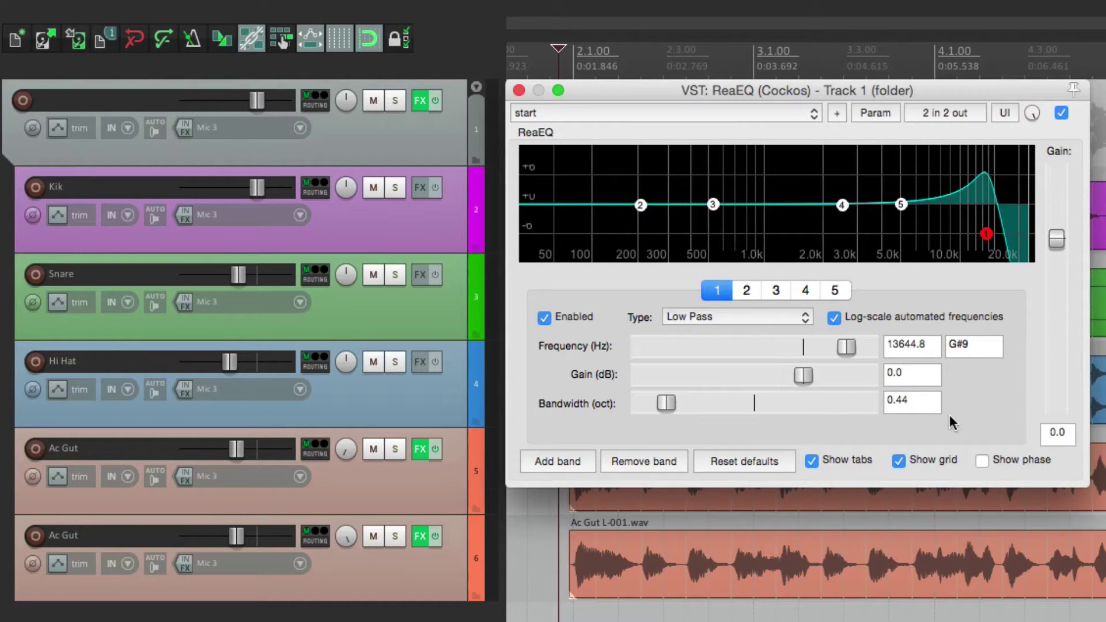
- Lower the low-pass frequency to 7475.0 Hz during playback, and remove ReaEQ from the folder track
key("space")
left_click_drag(848, 346, 823, 358)
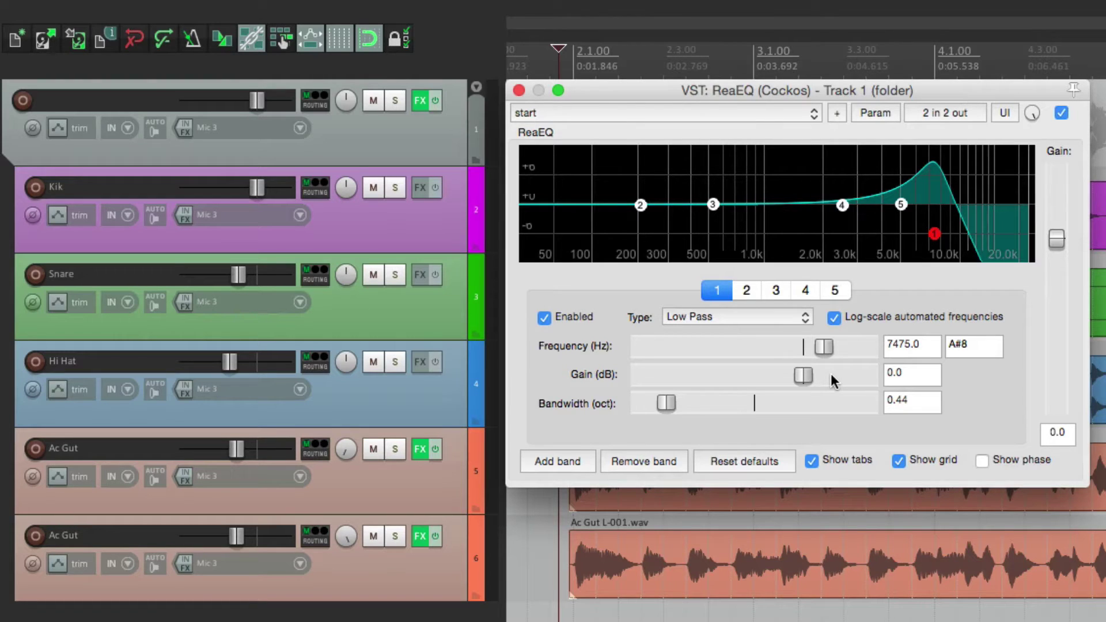
left_click(422, 101)
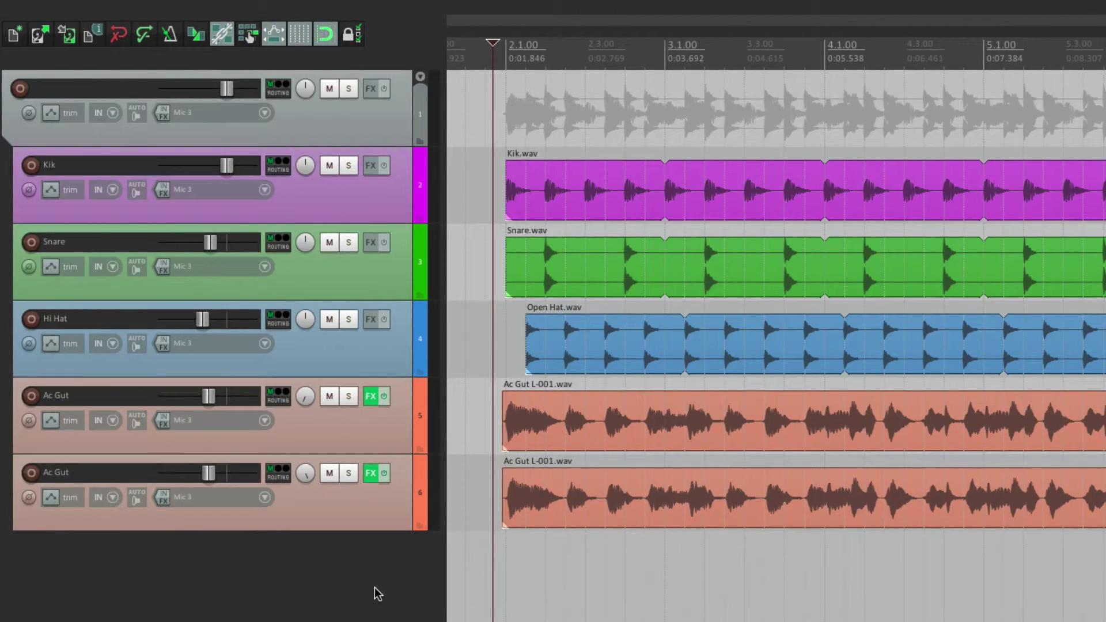
- Add a new track directly above the first Ac Gut track and make it a subfolder holding both Ac Gut tracks
double_click(375, 592)
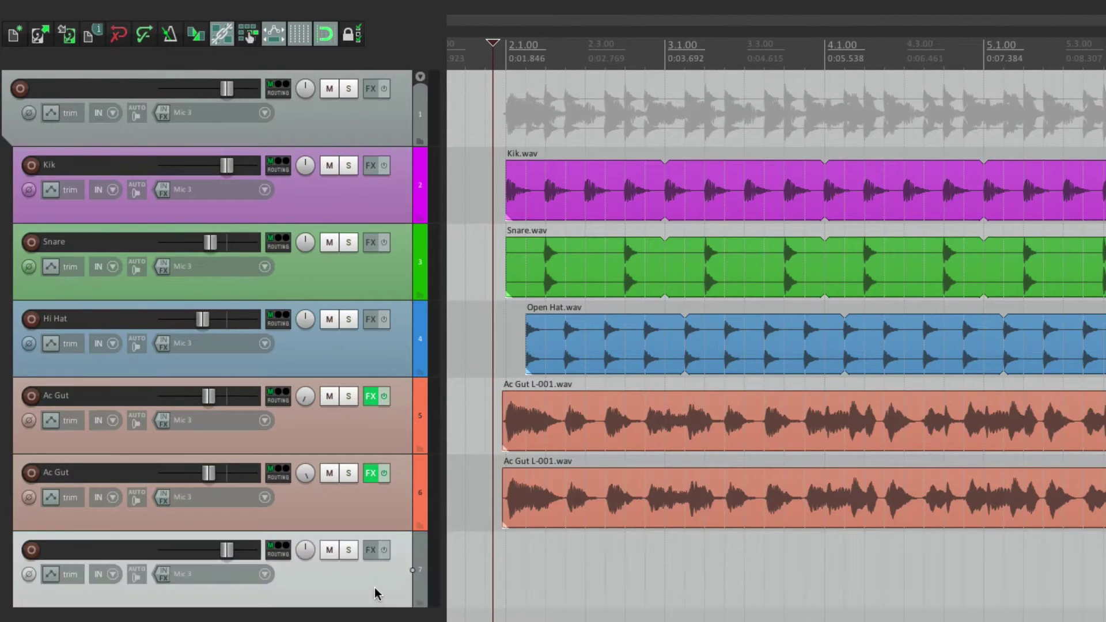
left_click_drag(337, 532, 334, 399)
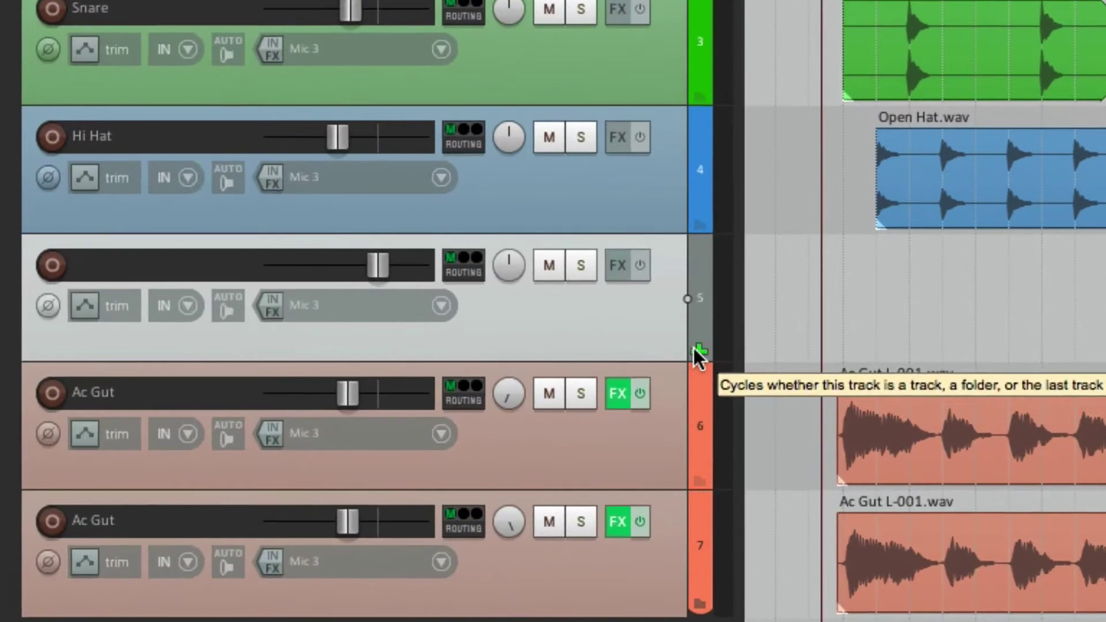
left_click(696, 350)
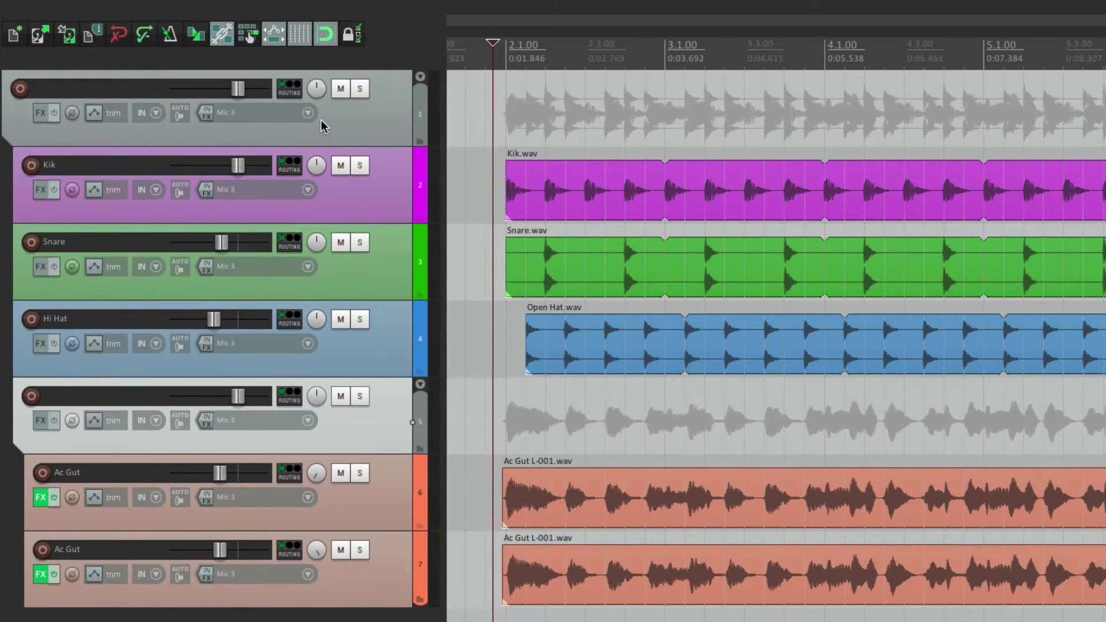
- Test muting the main folder and the Ac Gut subfolder, and play the subfolder soloed before clearing the solo
left_click(339, 90)
left_click(339, 90)
left_click(344, 400)
left_click(345, 401)
left_click(360, 396)
key("space")
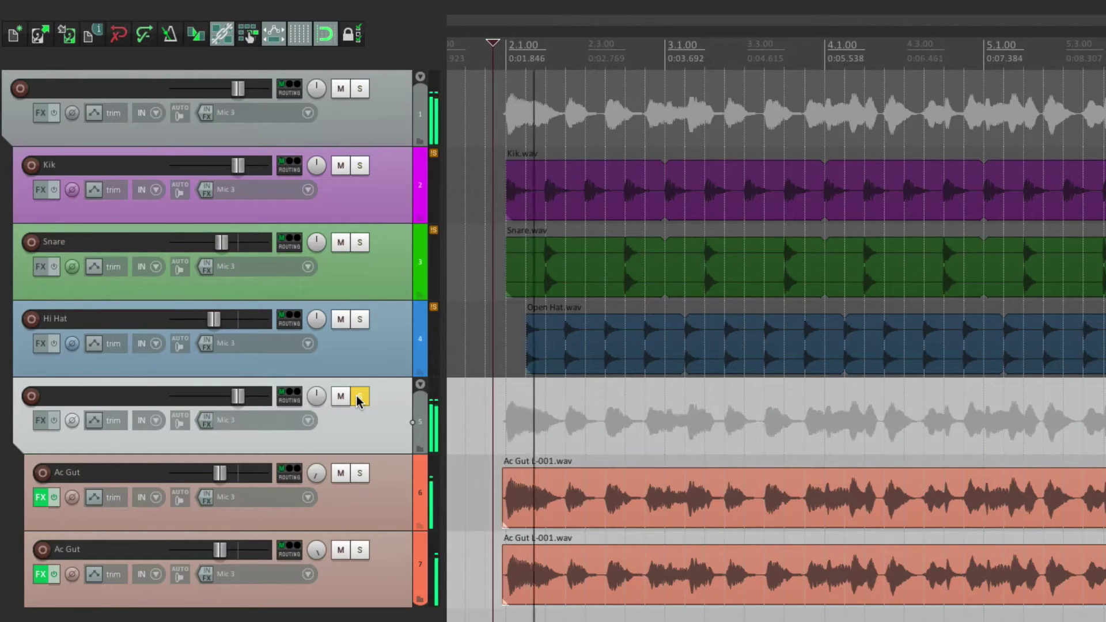
key("space")
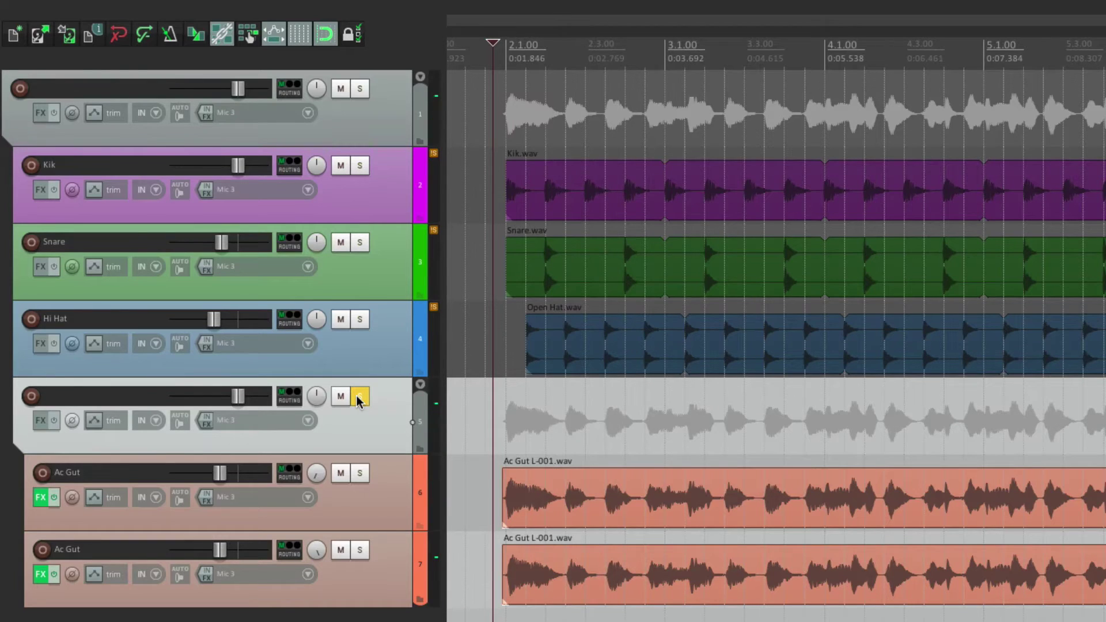
left_click(358, 397)
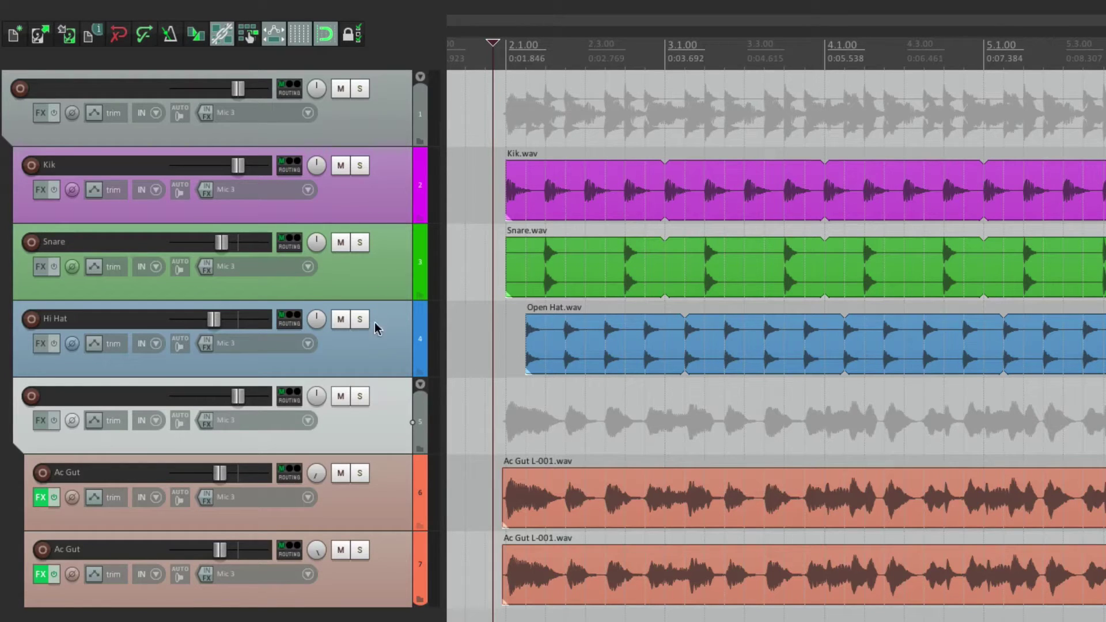
- Make Hi Hat the last track in the first folder, separating the Ac Gut folder from it
left_click(420, 371)
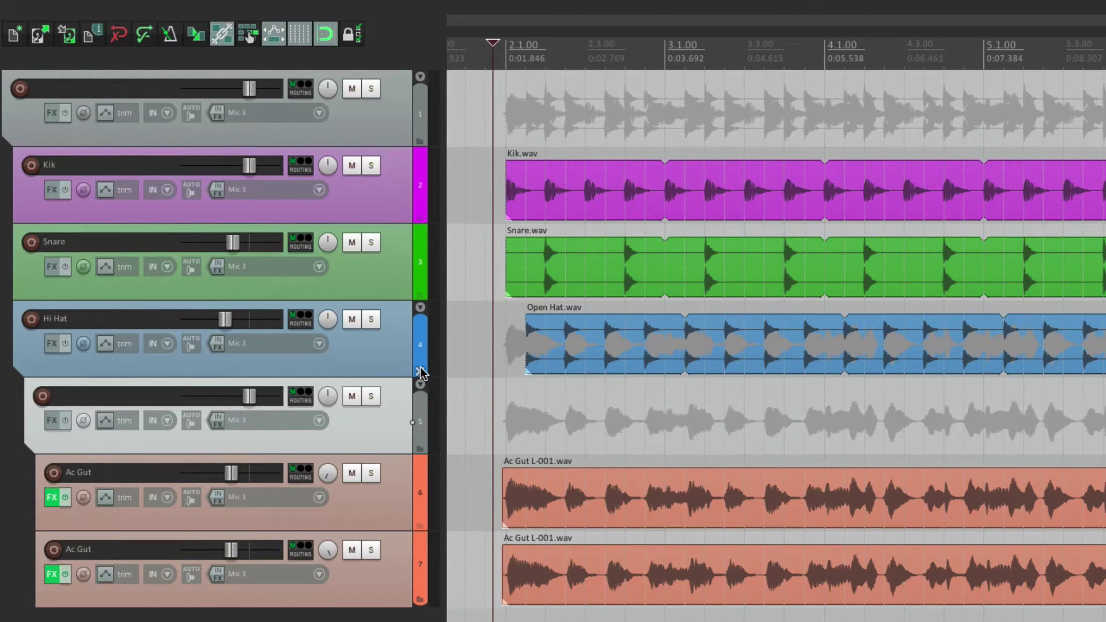
left_click(420, 371)
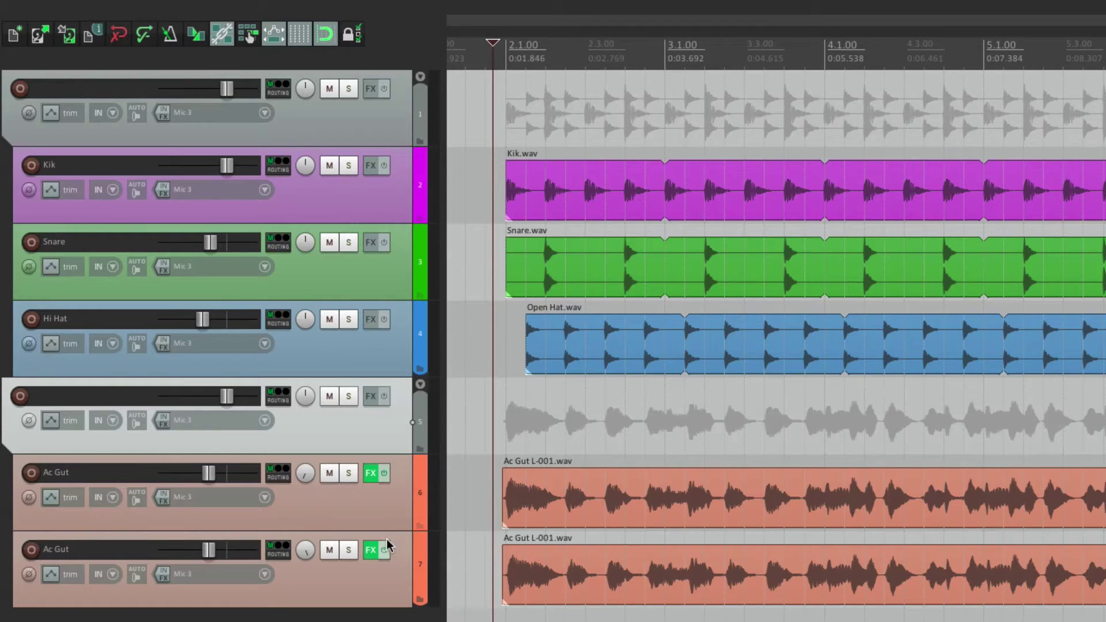
- Audition the drum and Ac Gut folders independently by muting and unmuting each one, including during playback
left_click(392, 108)
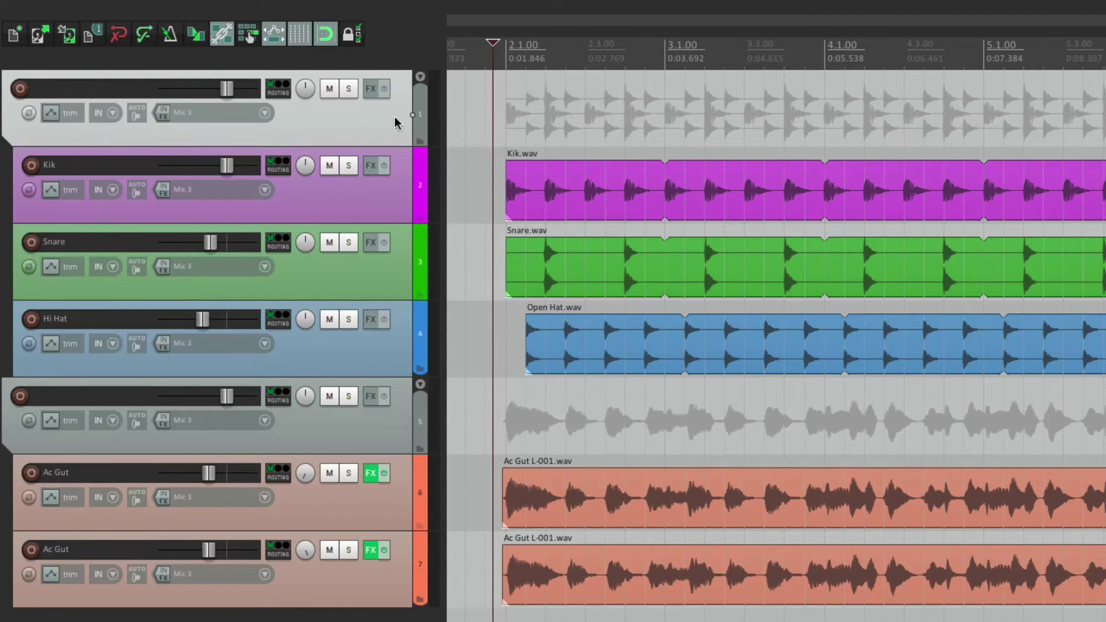
left_click(329, 89)
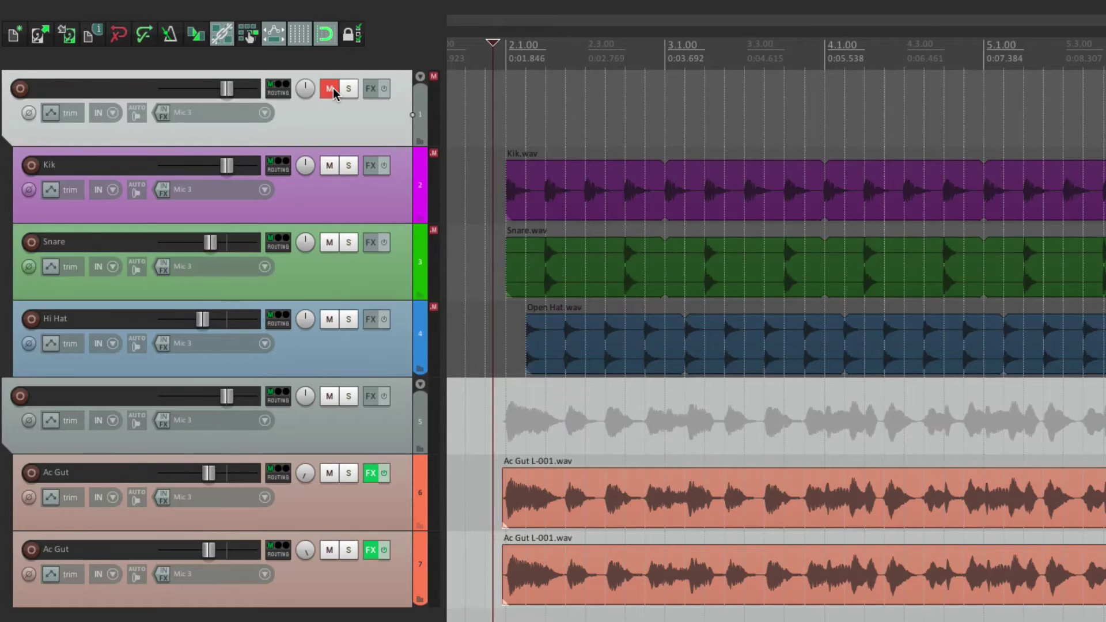
left_click(333, 88)
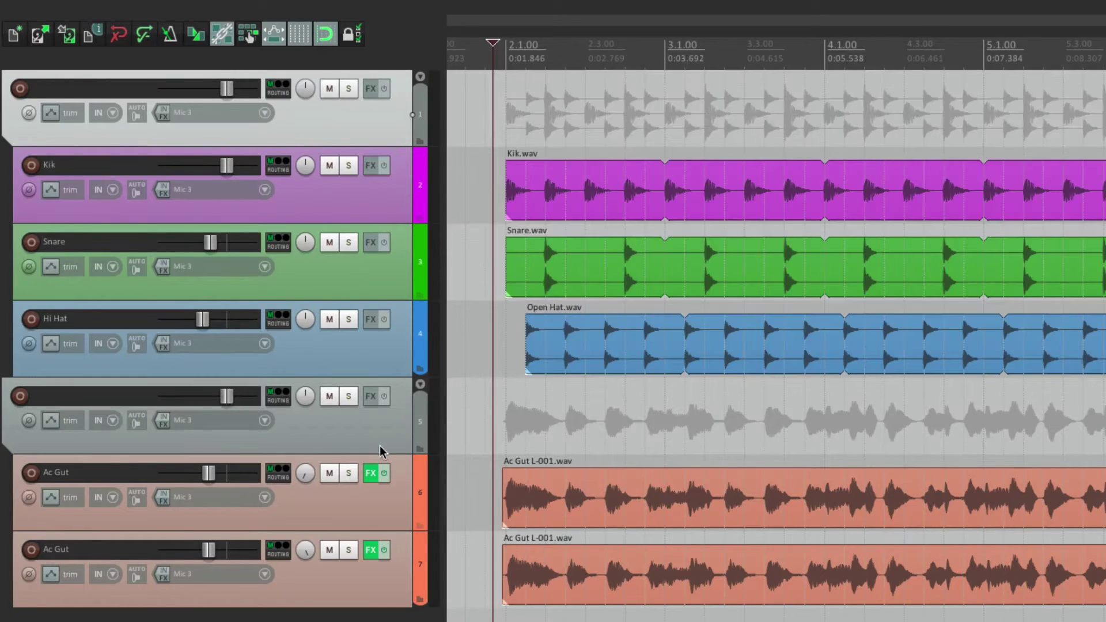
left_click(330, 398)
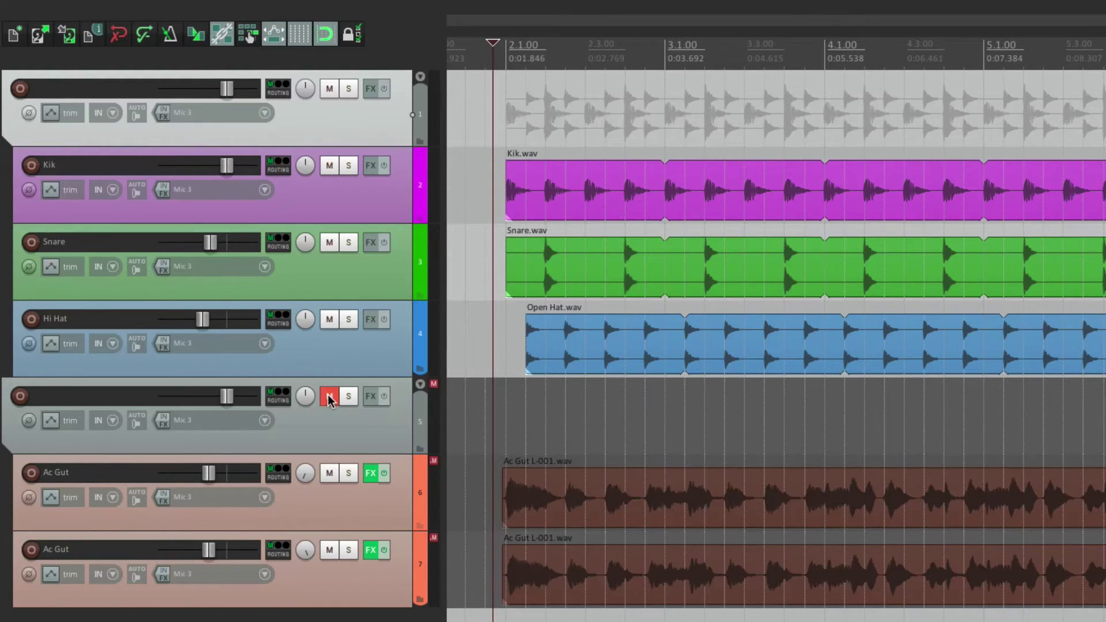
key("space")
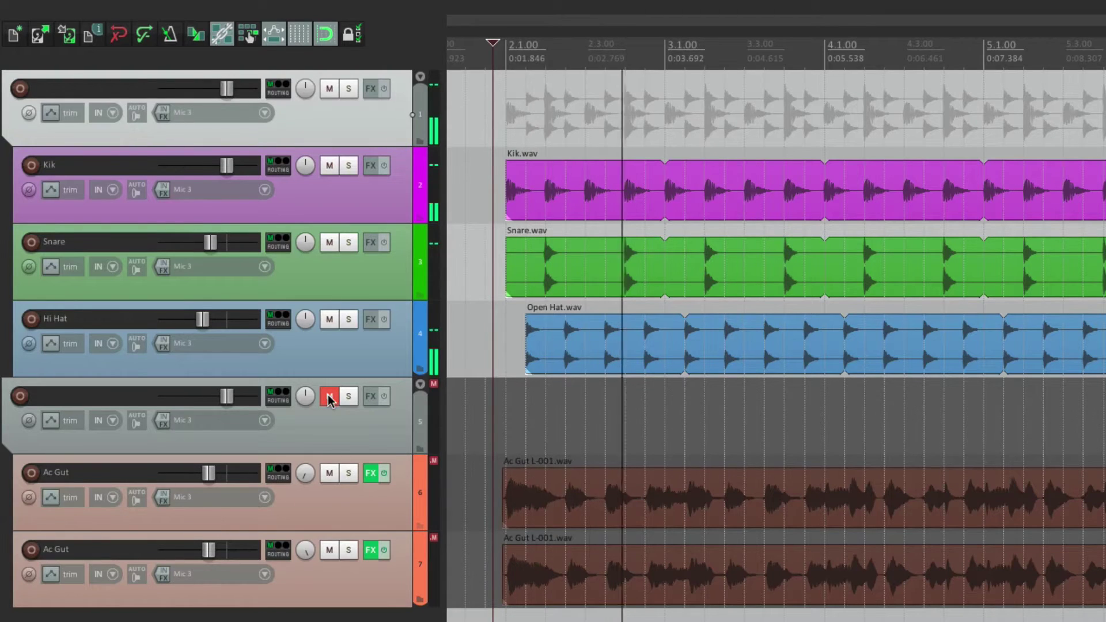
left_click(329, 397)
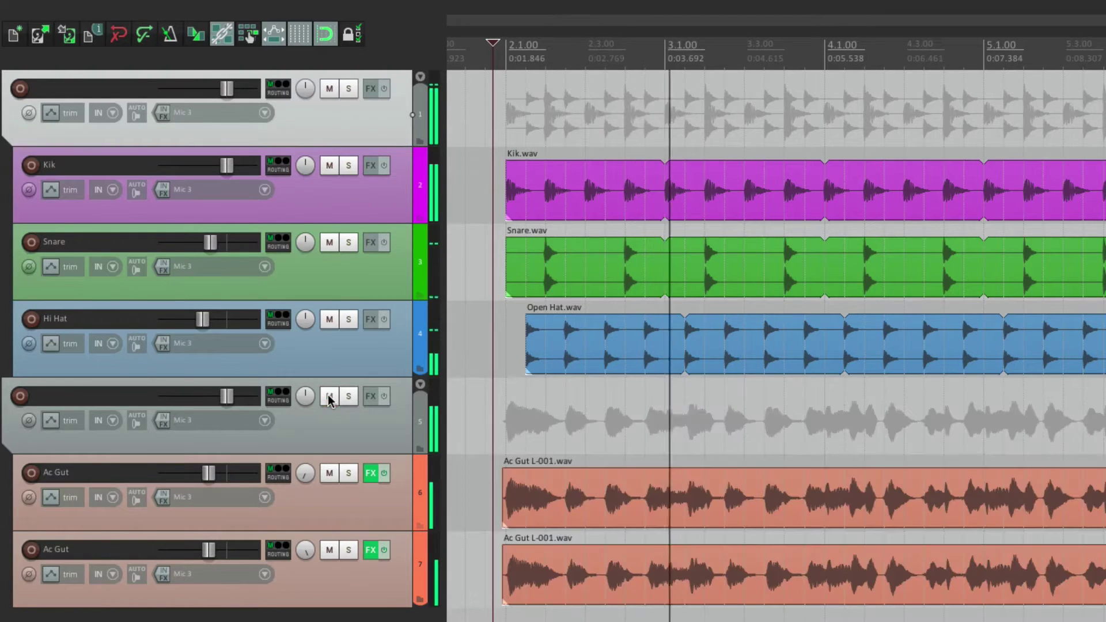
left_click(330, 94)
left_click(330, 93)
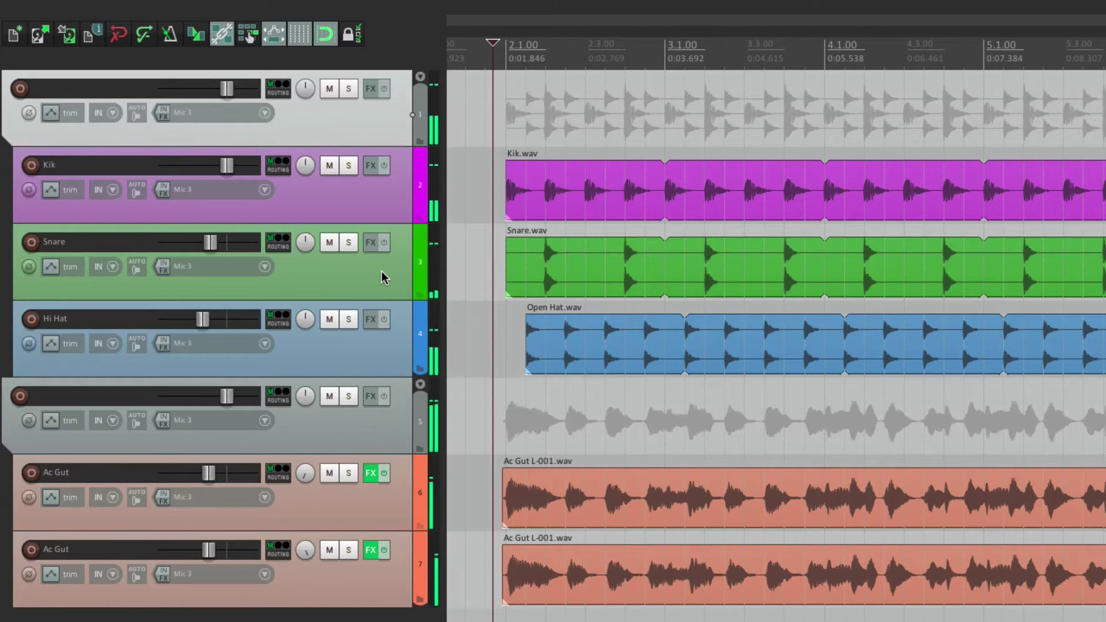
key("space")
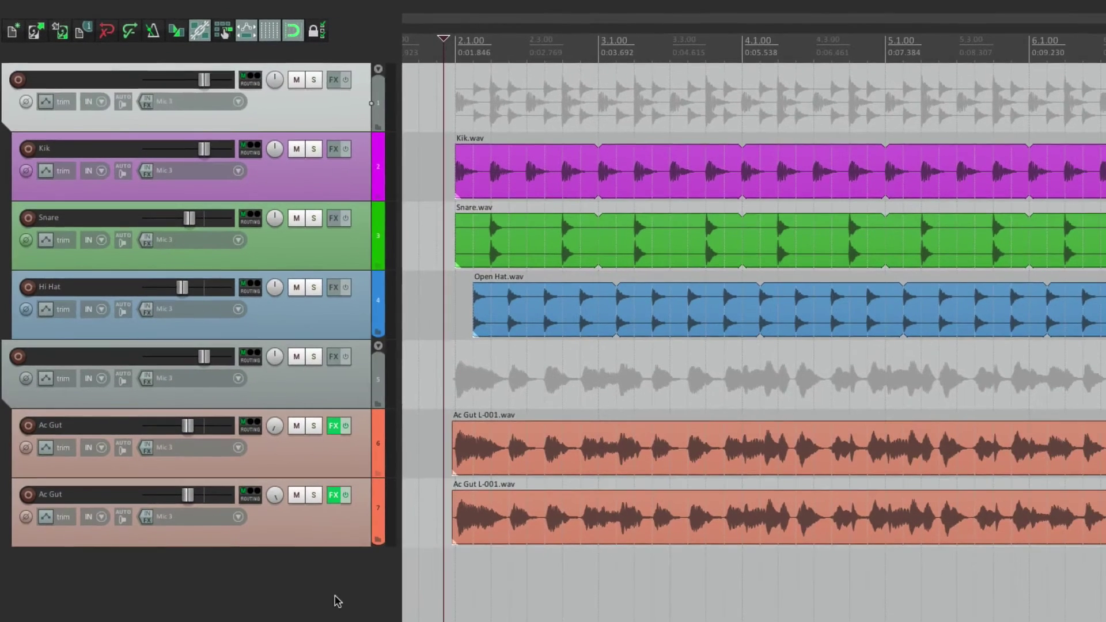
- Add a new track above all the others and make it a parent folder containing the drum and Ac Gut folders
double_click(335, 599)
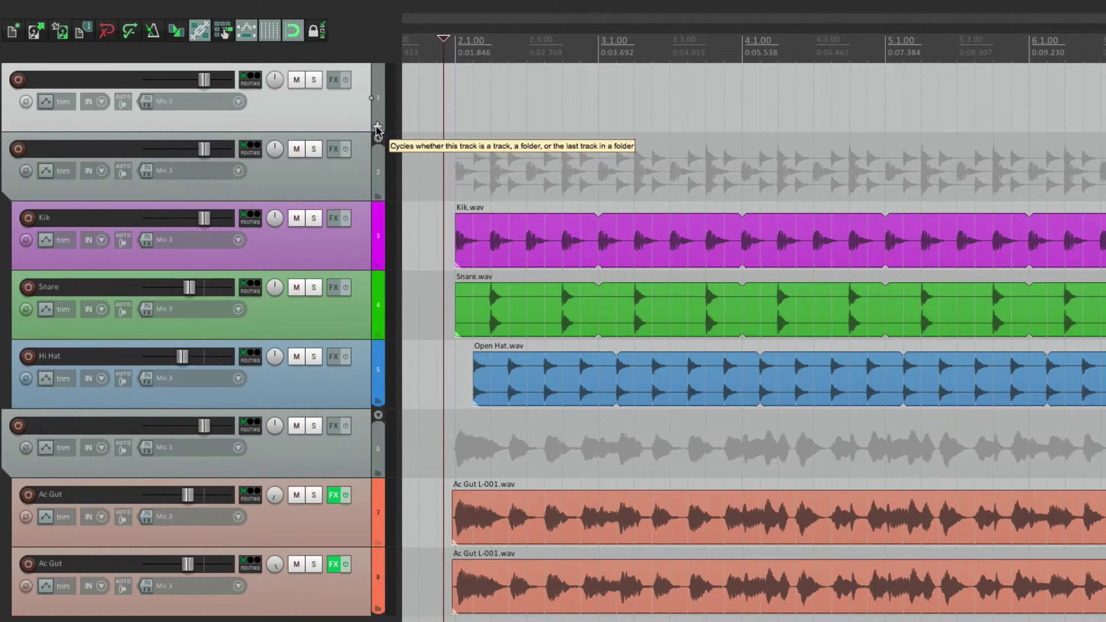
left_click(378, 128)
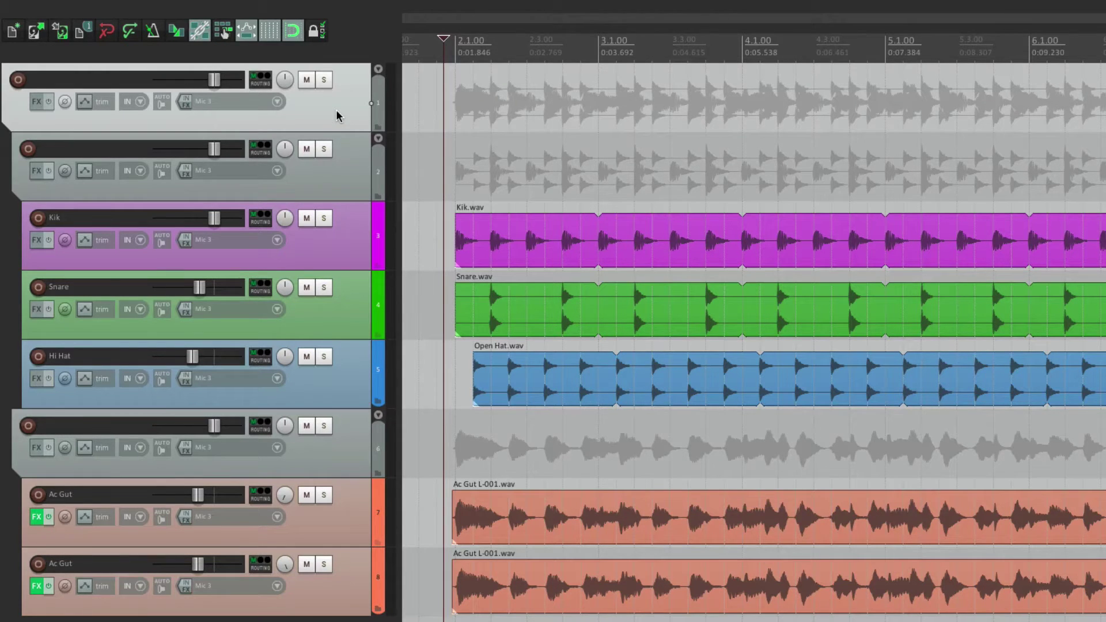
- Test muting and unmuting the new parent folder and the drum folder nested inside it
left_click(306, 81)
left_click(306, 82)
left_click(309, 148)
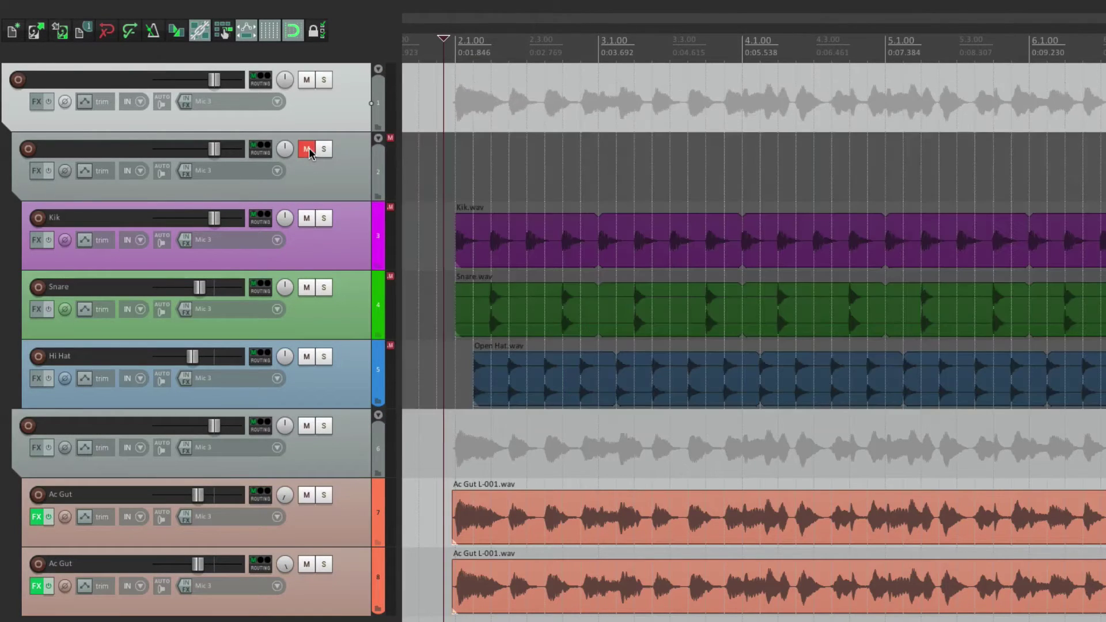
left_click(309, 149)
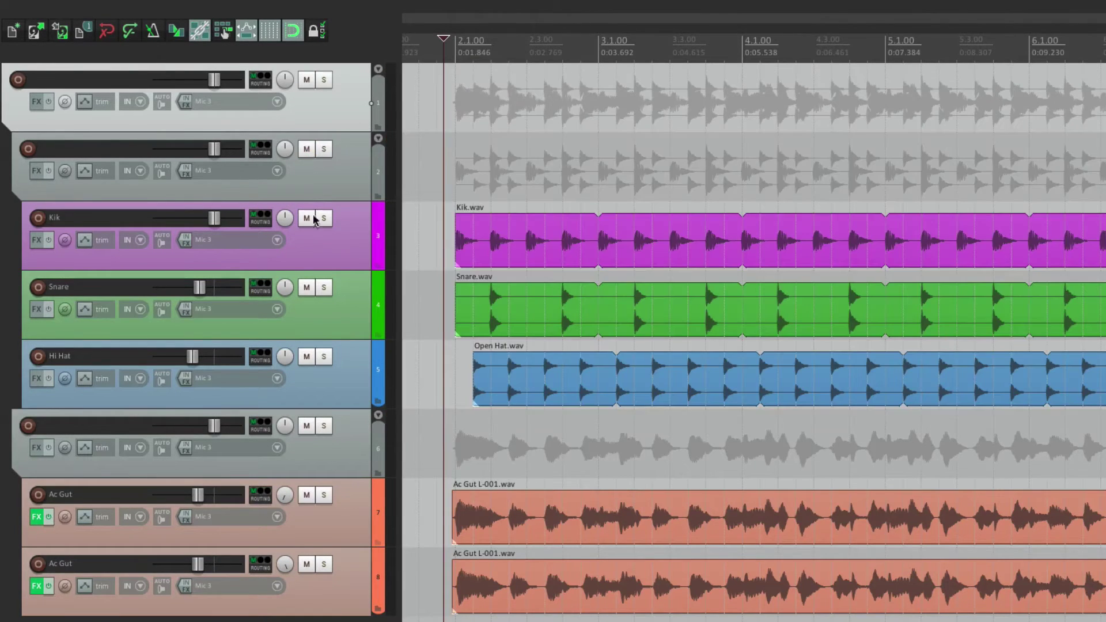
- Test muting and unmuting the nested Ac Gut folder on its own
left_click(307, 425)
left_click(307, 425)
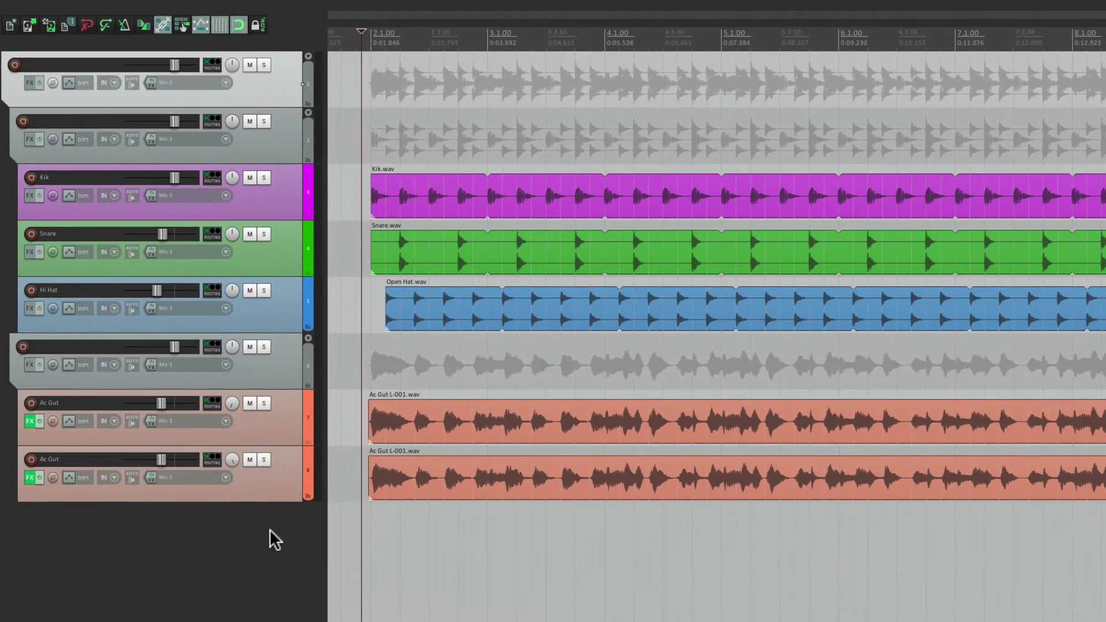
- Add two tracks below the last Ac Gut track and move them outside the parent folder, checking with the parent's mute
double_click(269, 529)
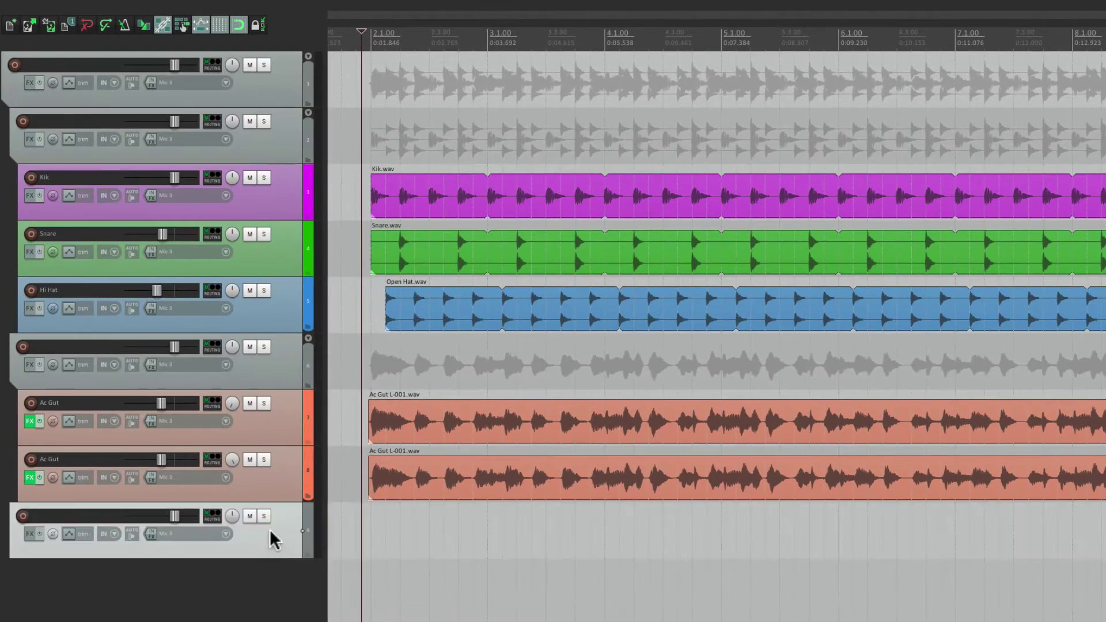
double_click(278, 572)
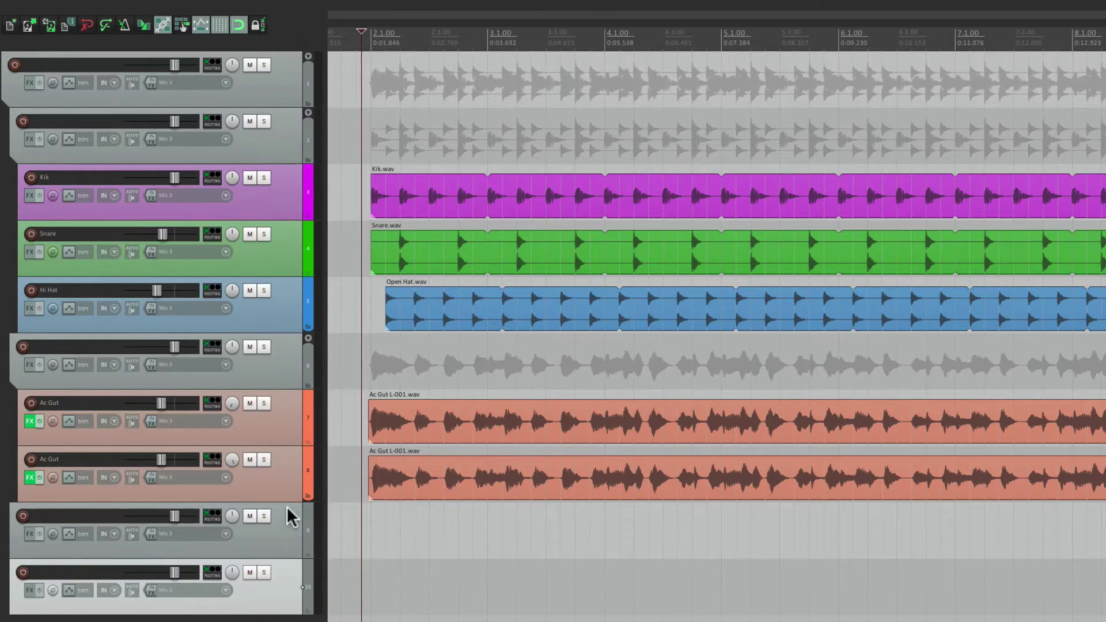
left_click(250, 65)
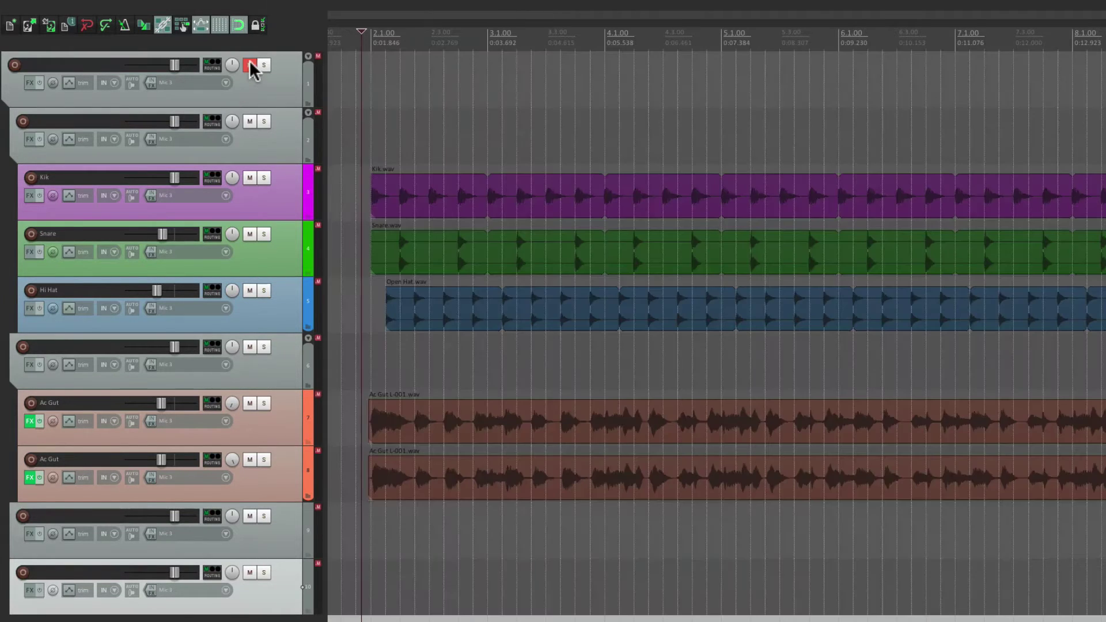
left_click(249, 65)
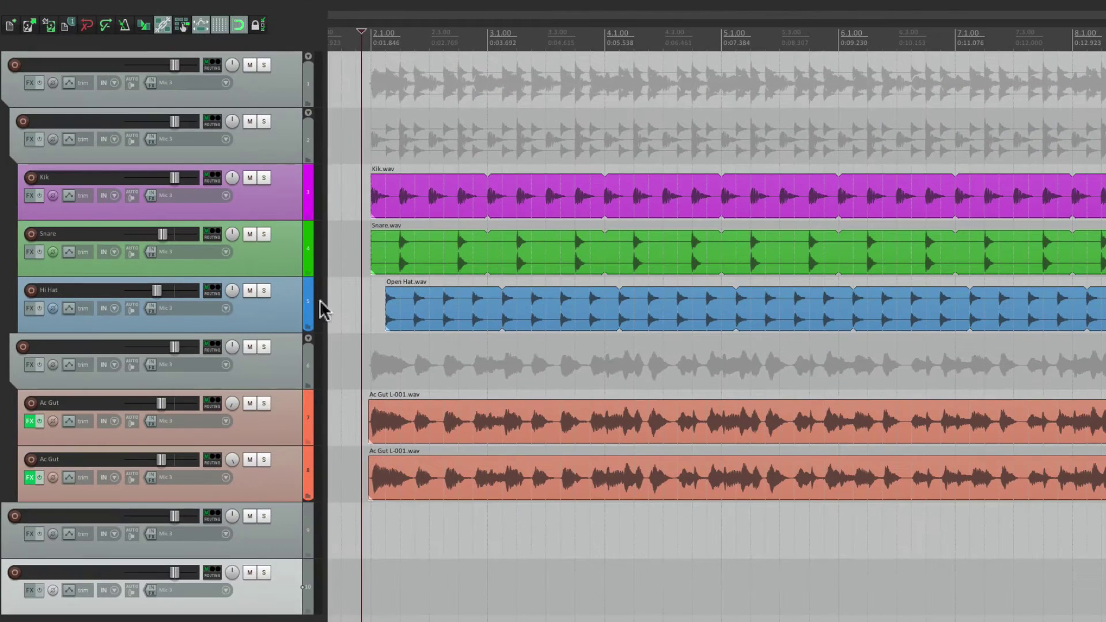
left_click(249, 65)
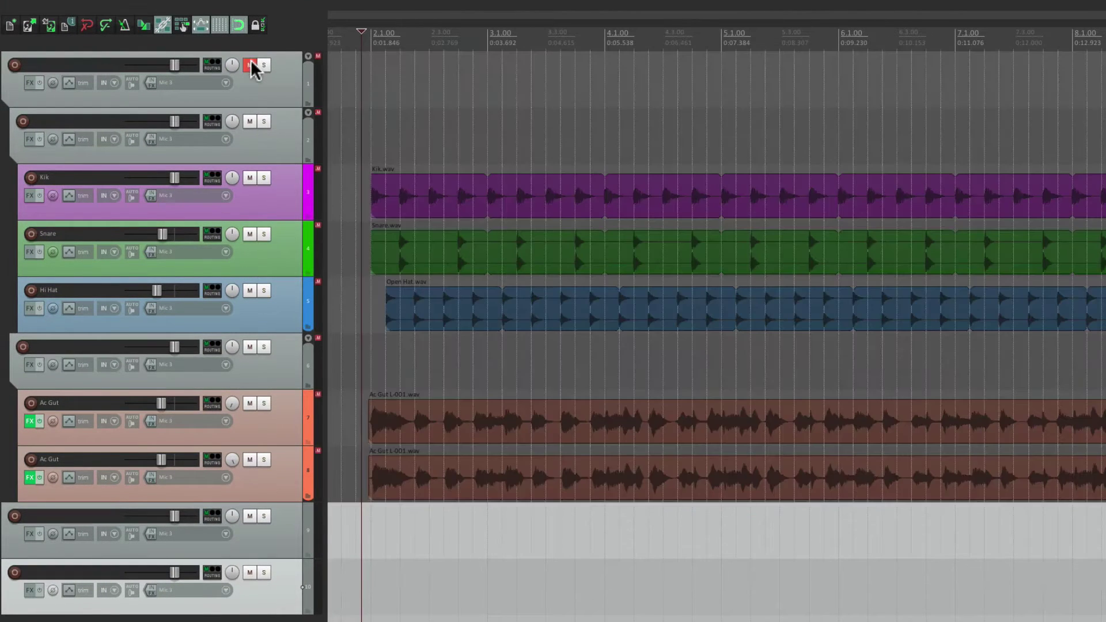
left_click(250, 65)
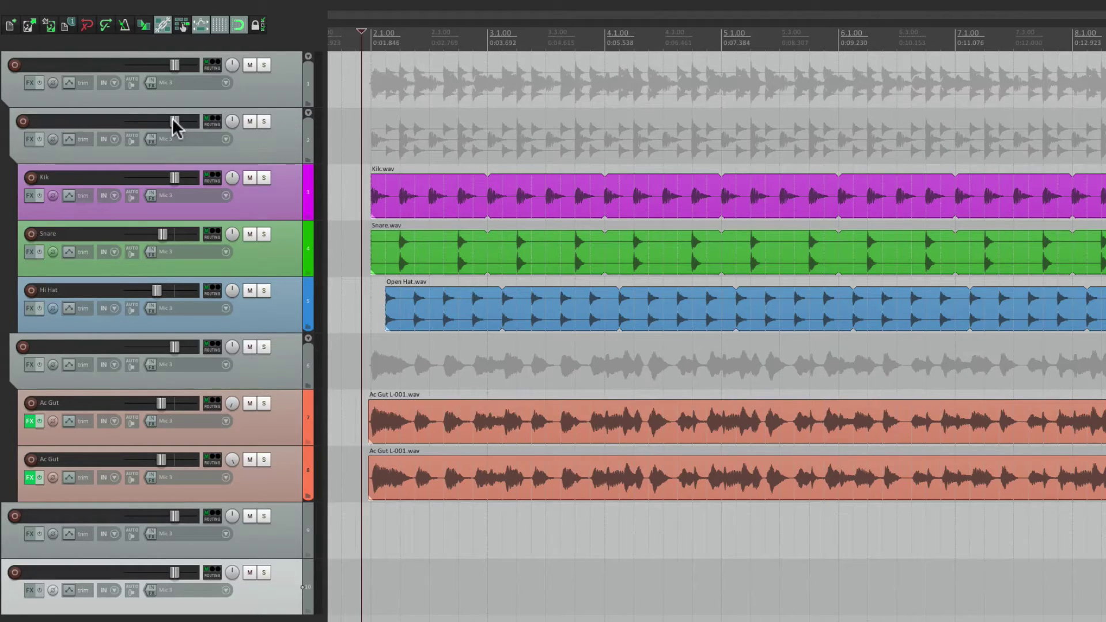
- Try the drum and Ac Gut folder volume faders, return them to 0.00 dB, and play back the nested folder mix
mouse_move(174, 121)
left_mouse_down()
mouse_move(164, 122)
mouse_move(175, 123)
left_mouse_up()
key("space")
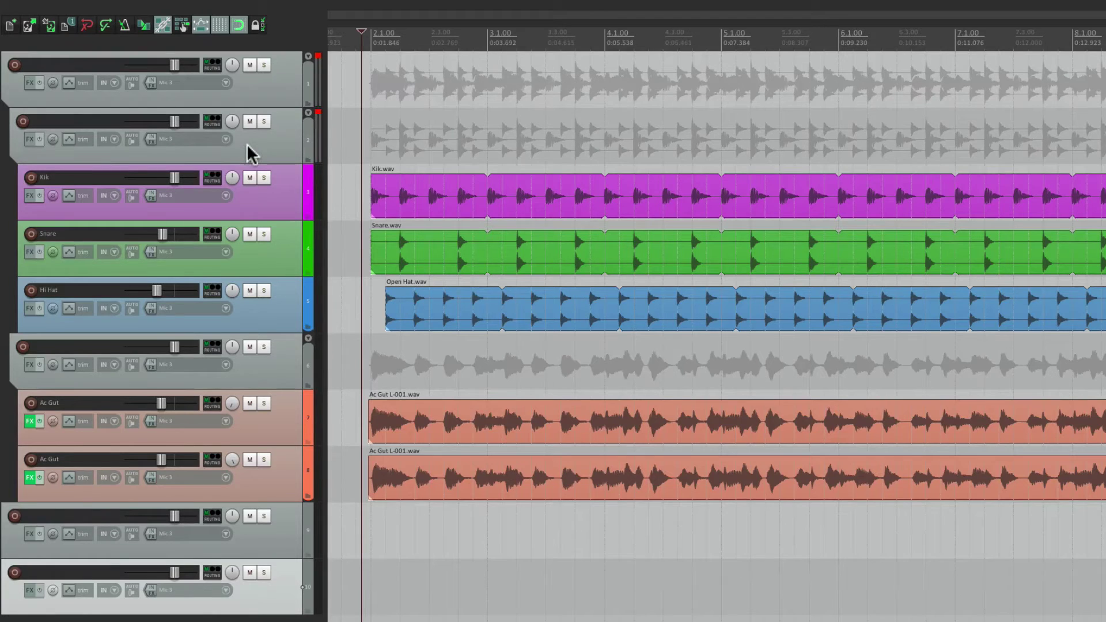
mouse_move(175, 350)
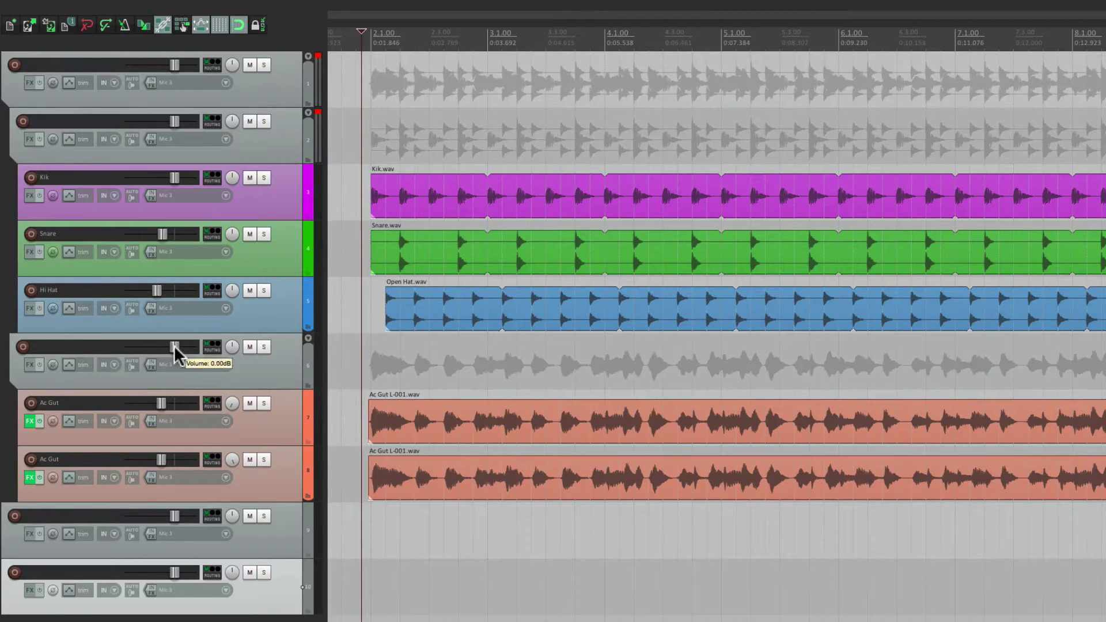
mouse_move(174, 348)
left_mouse_down()
mouse_move(159, 348)
mouse_move(169, 347)
left_mouse_up()
double_click(168, 348)
mouse_move(175, 67)
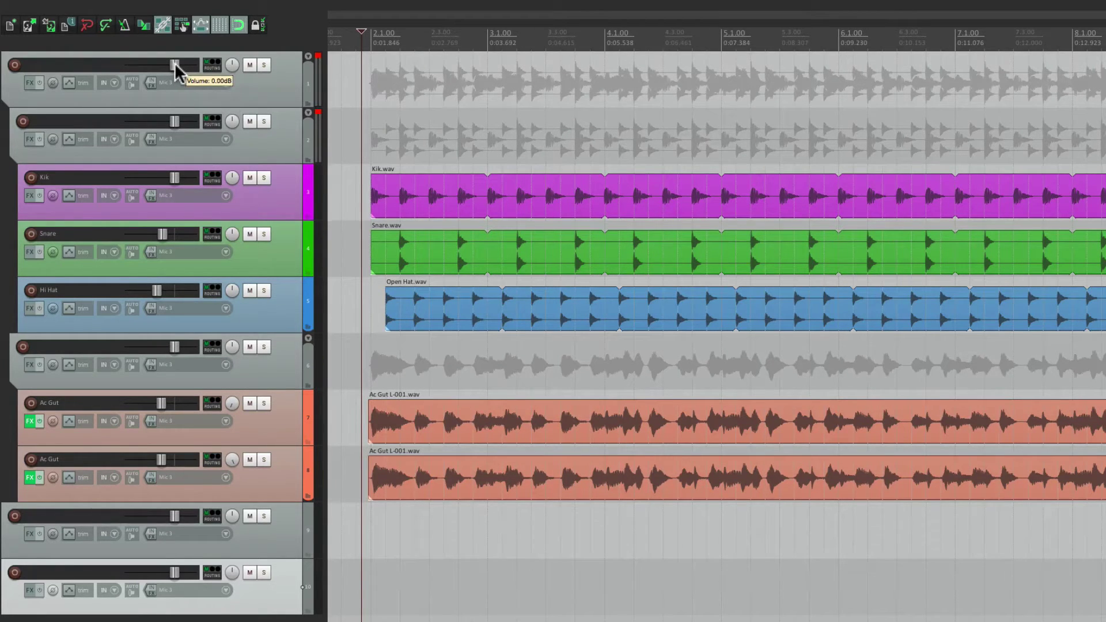
key("space")
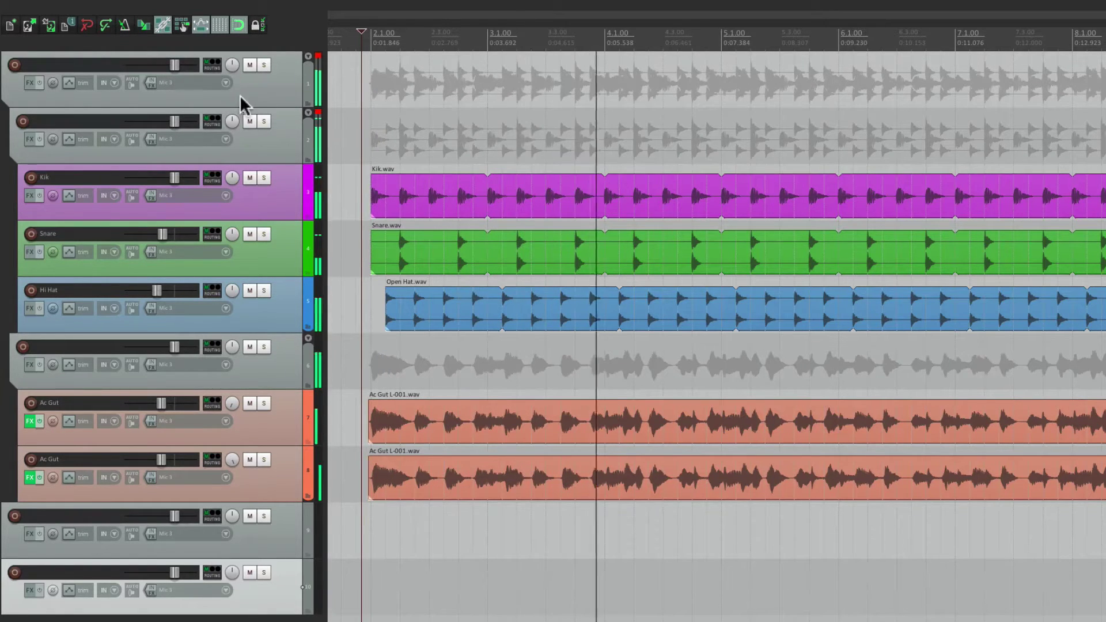
key("space")
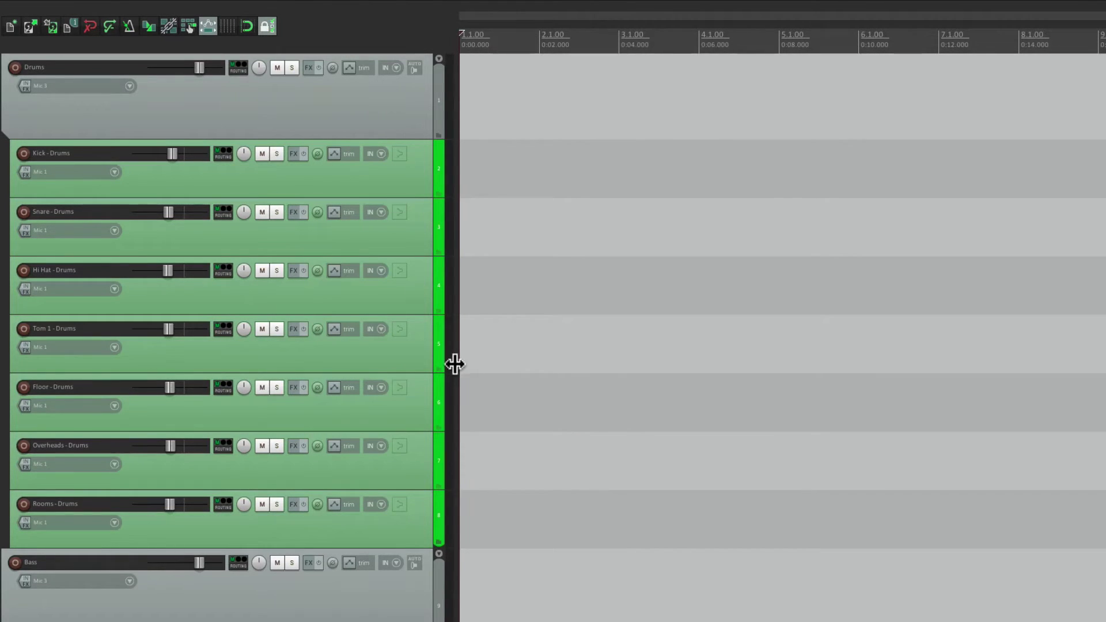
- Examine how the larger project groups its tracks into Drums, Bass, Guitars, Vocals and FX Returns folders
scroll(454, 363, "down", 7)
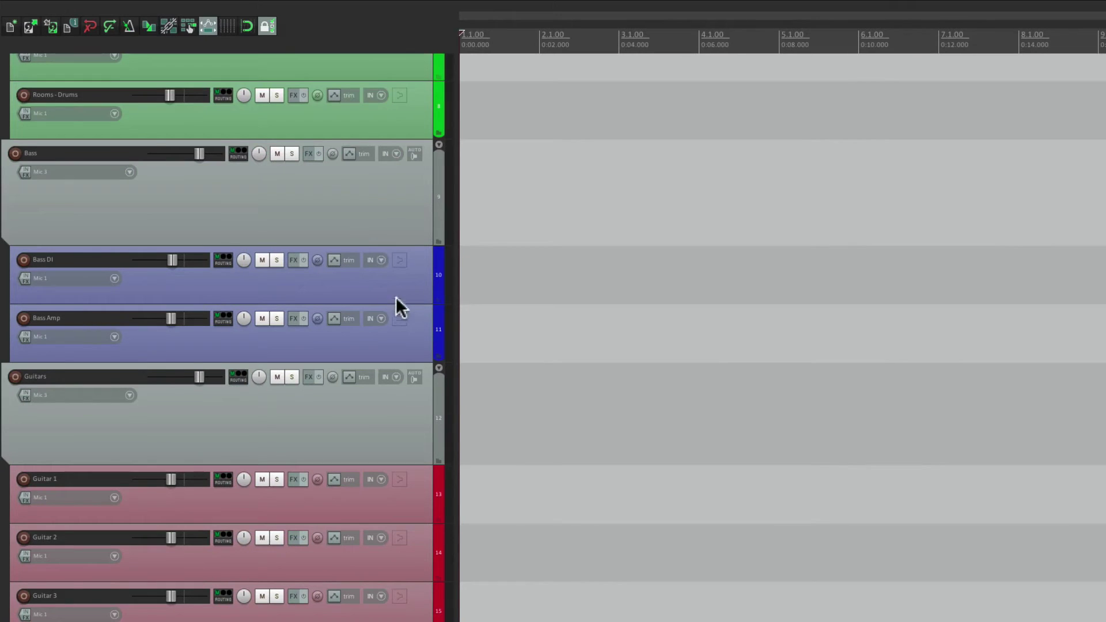
scroll(387, 198, "down", 4)
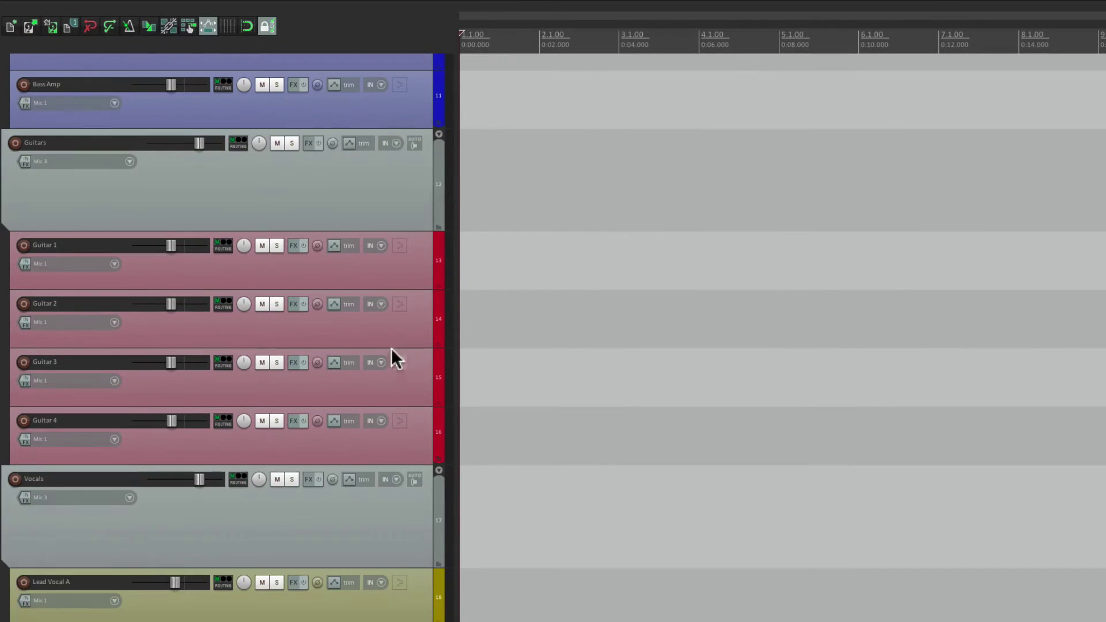
scroll(402, 317, "down", 6)
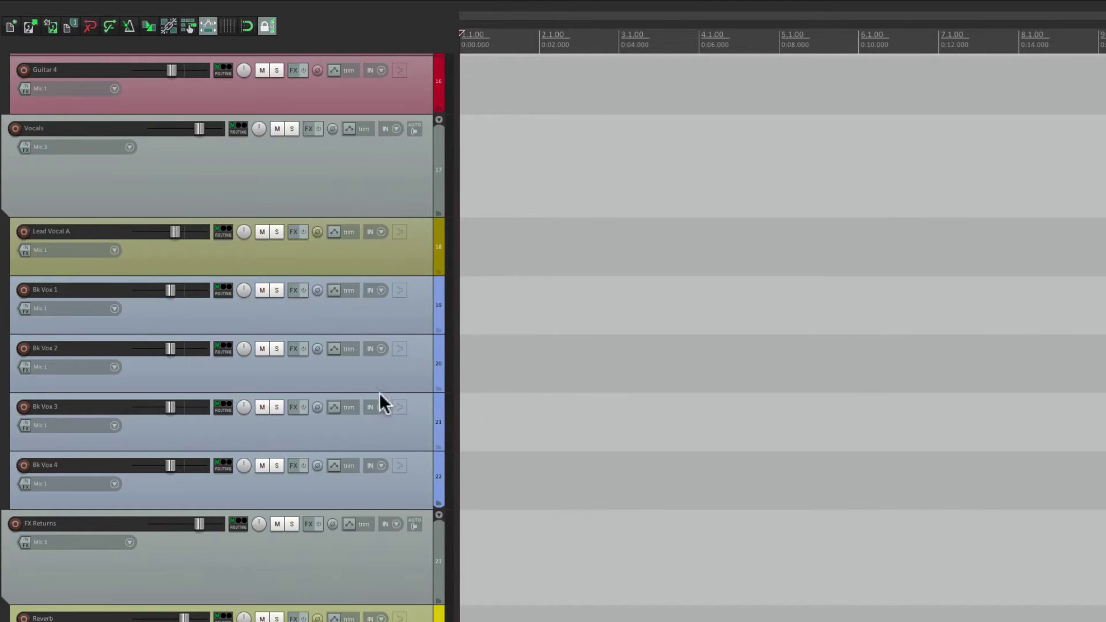
scroll(396, 276, "down", 2)
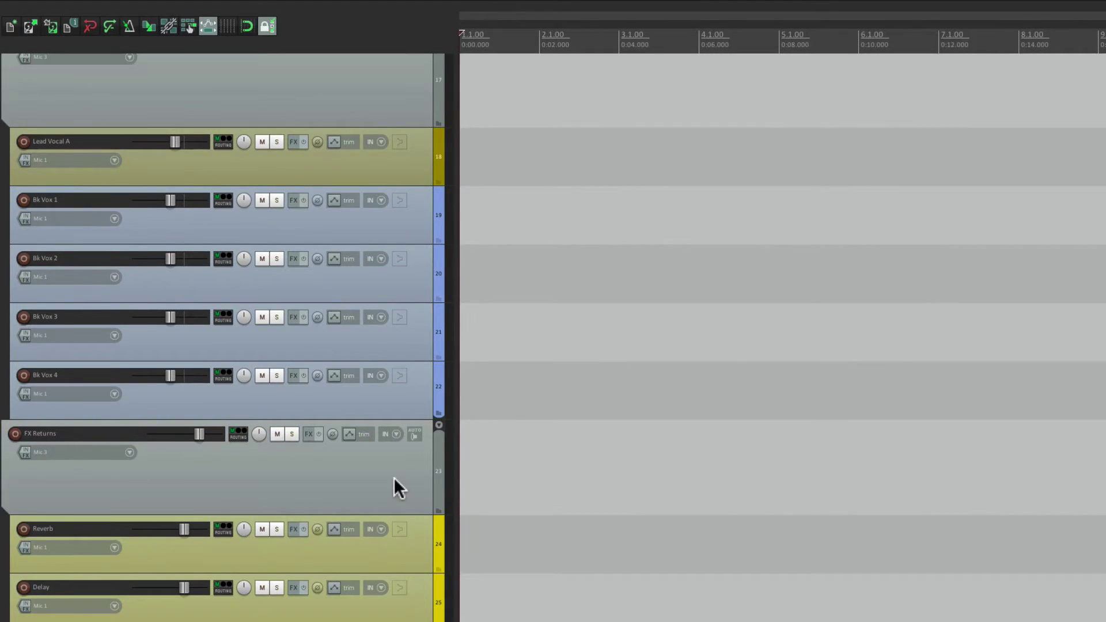
scroll(392, 477, "up", 20)
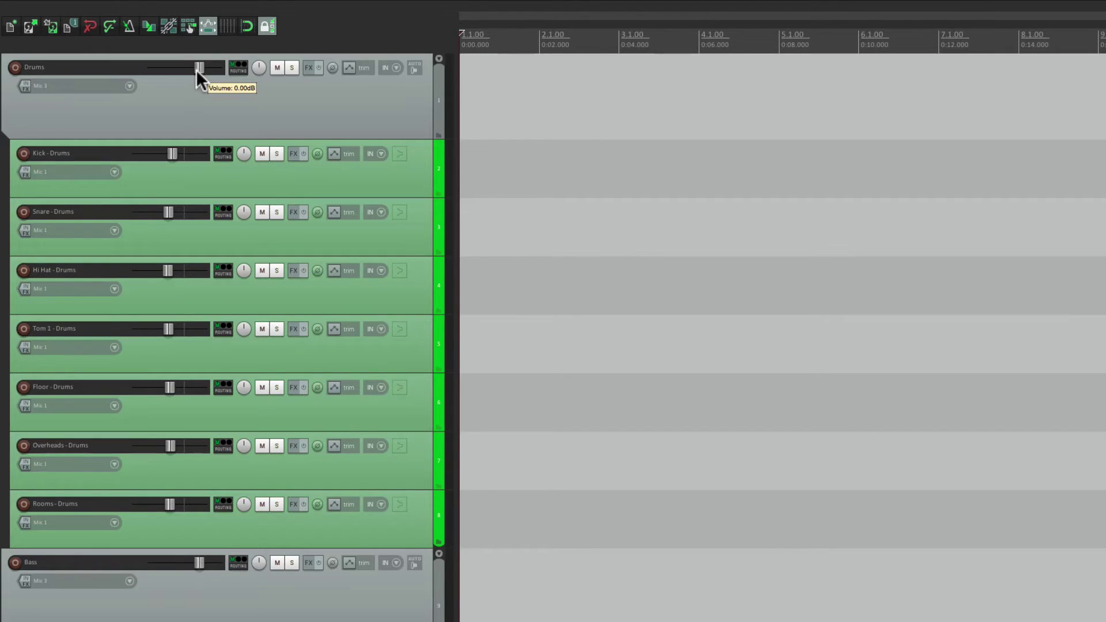
scroll(311, 257, "down", 4)
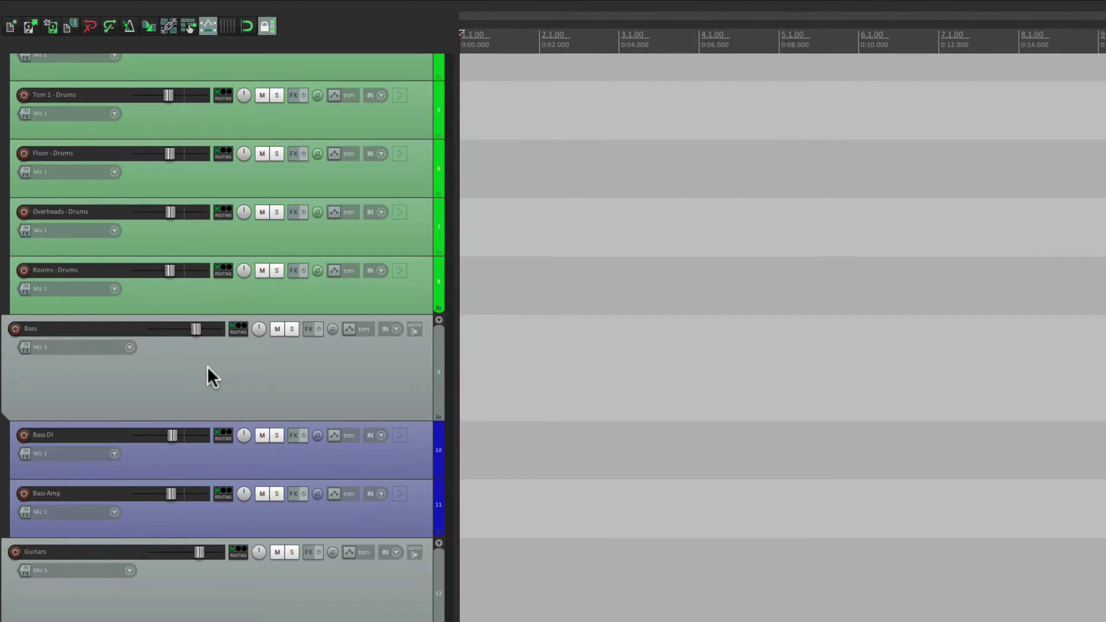
scroll(208, 371, "down", 4)
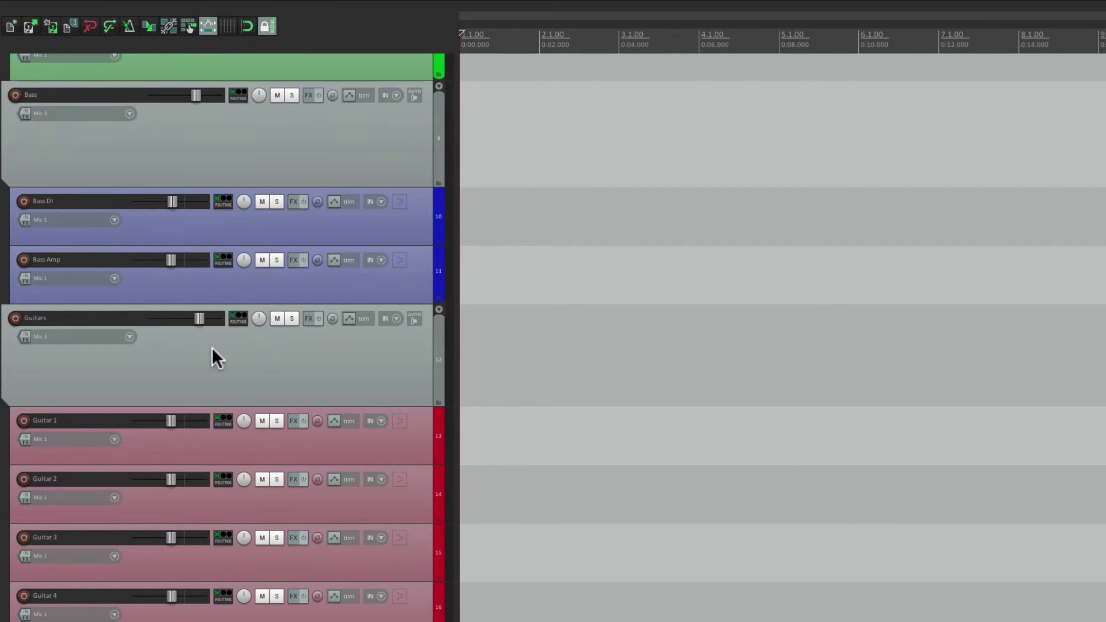
scroll(212, 347, "up", 8)
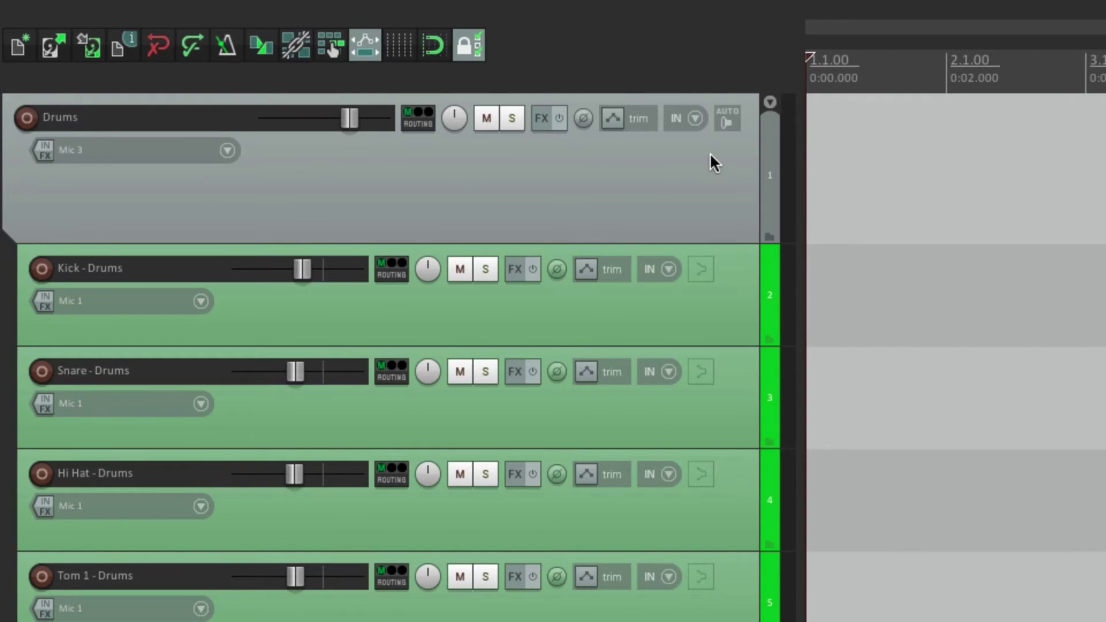
- Compact the child tracks of the Drums, Bass, Guitars, Vocals and FX Returns folders to small height
left_click(767, 103)
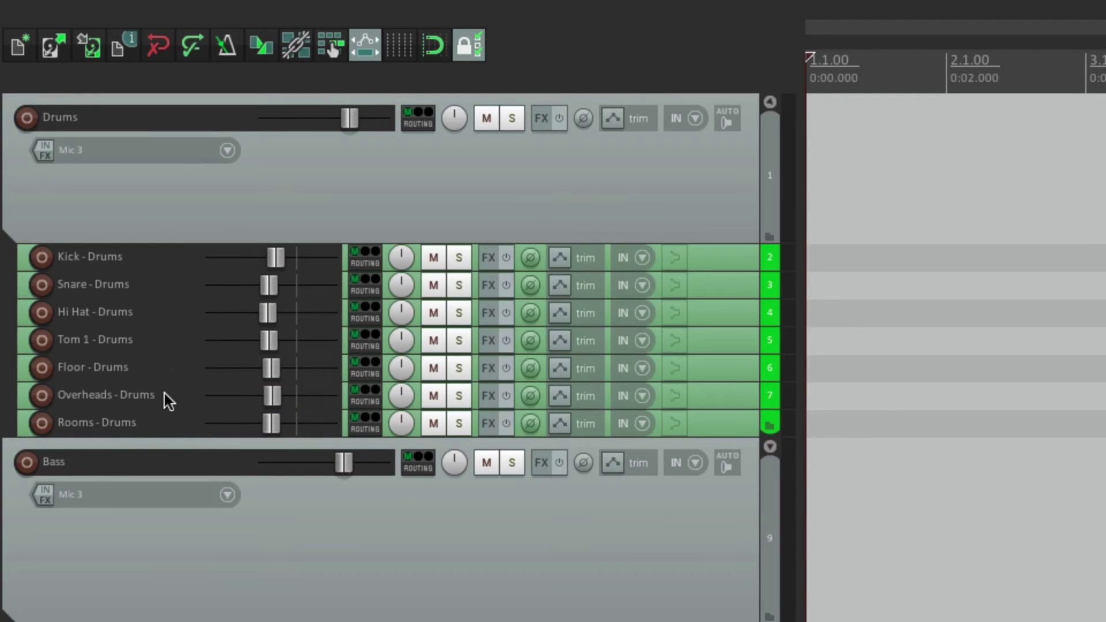
mouse_move(292, 261)
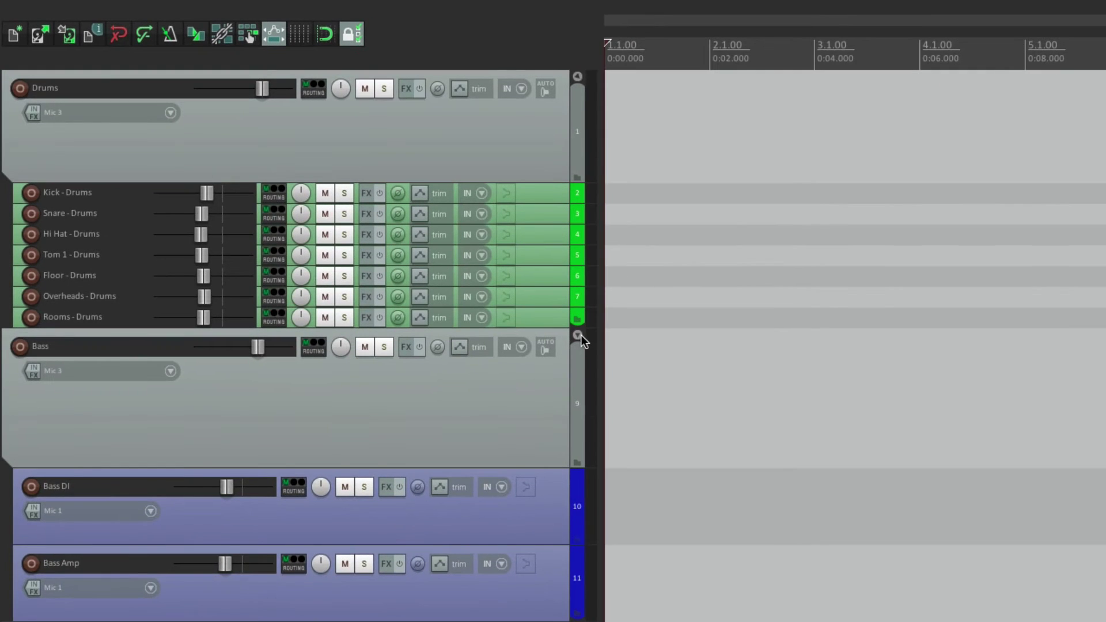
left_click(579, 336)
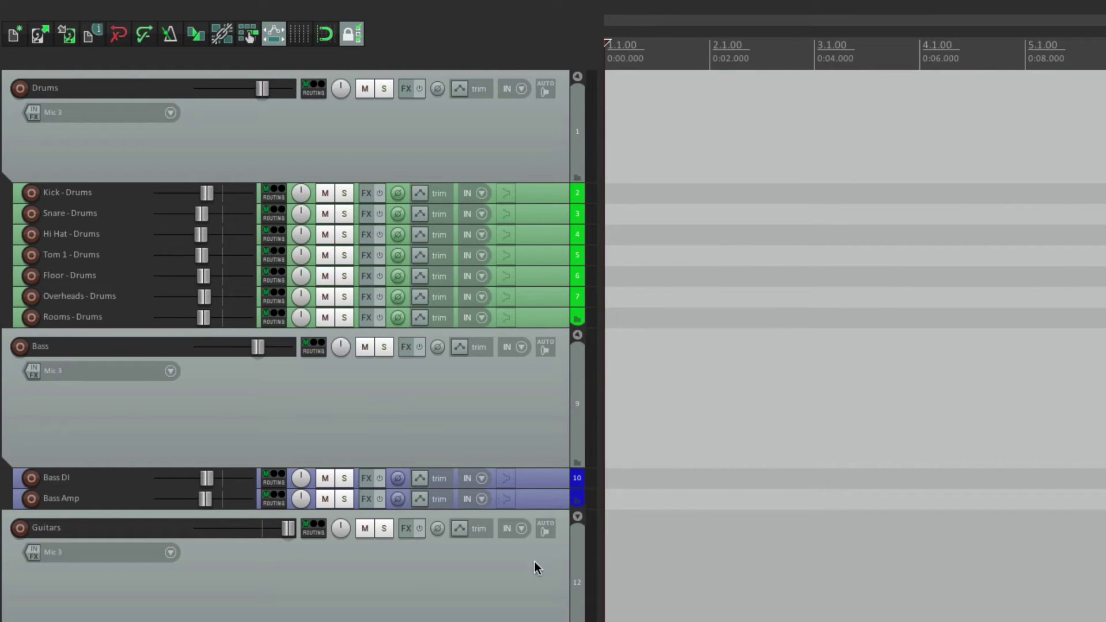
scroll(535, 567, "down", 4)
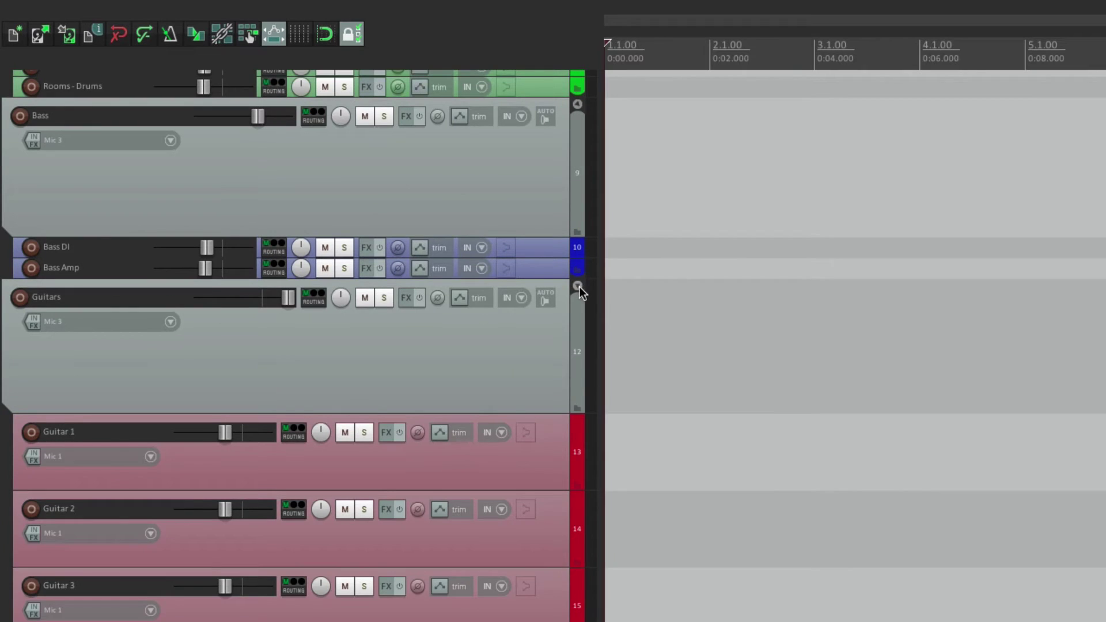
left_click(577, 285)
scroll(524, 339, "down", 4)
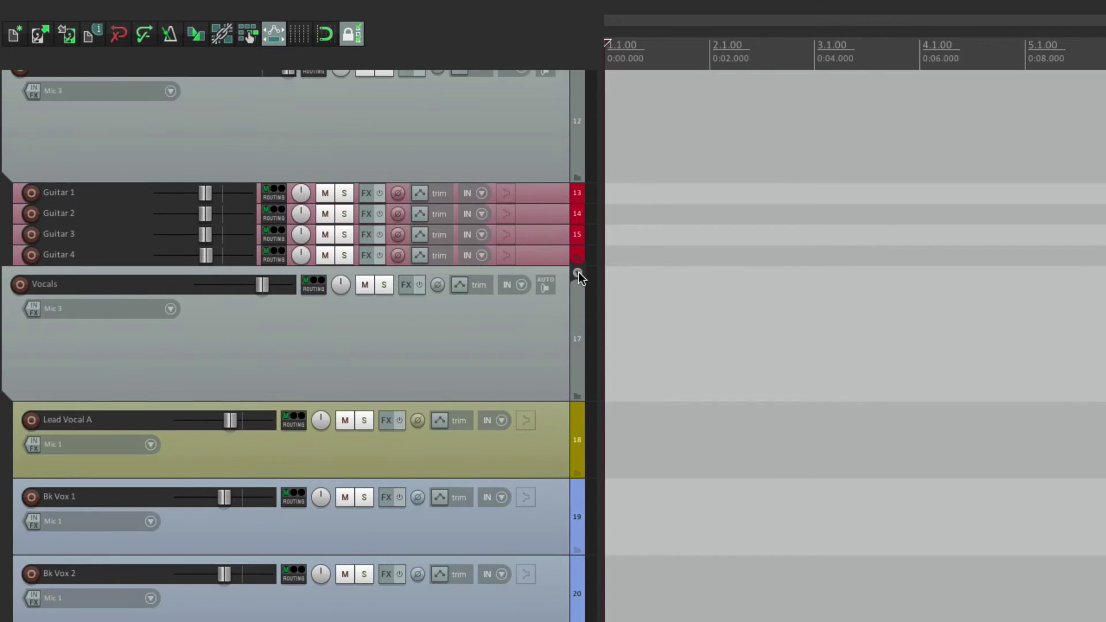
left_click(578, 272)
scroll(562, 403, "down", 3)
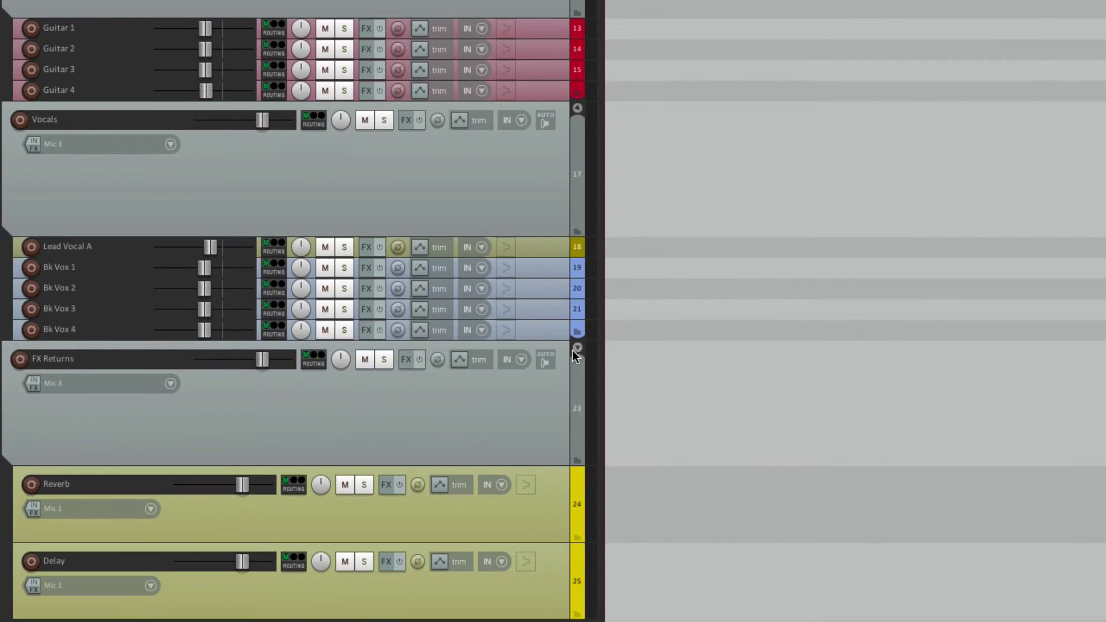
left_click(576, 349)
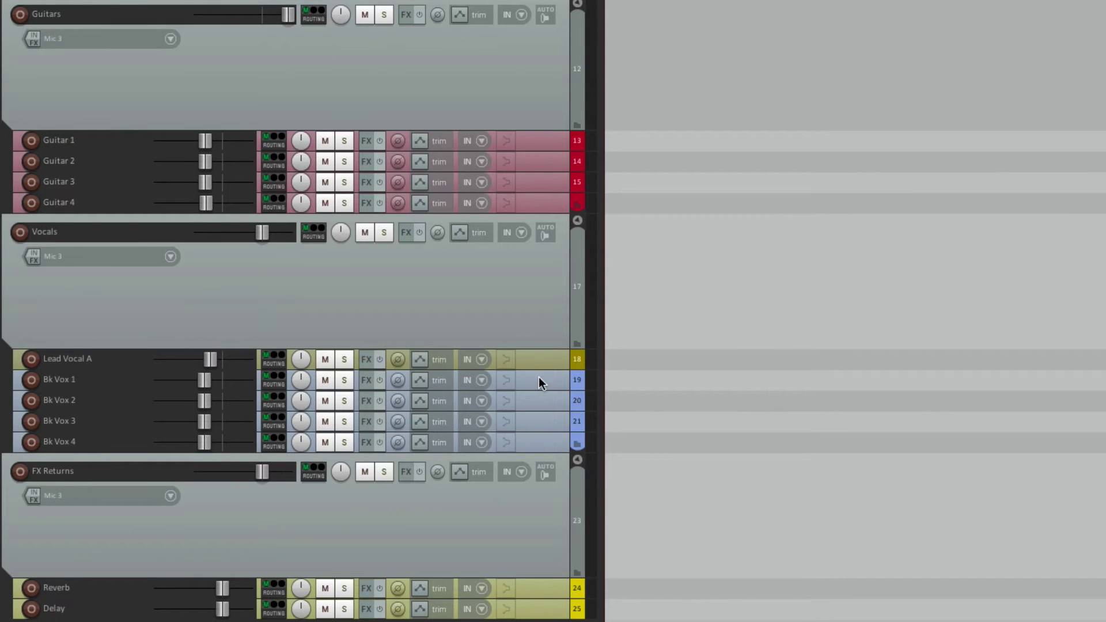
- Collapse the child tracks of all five folders further, from small height to thin lines
scroll(536, 377, "up", 10)
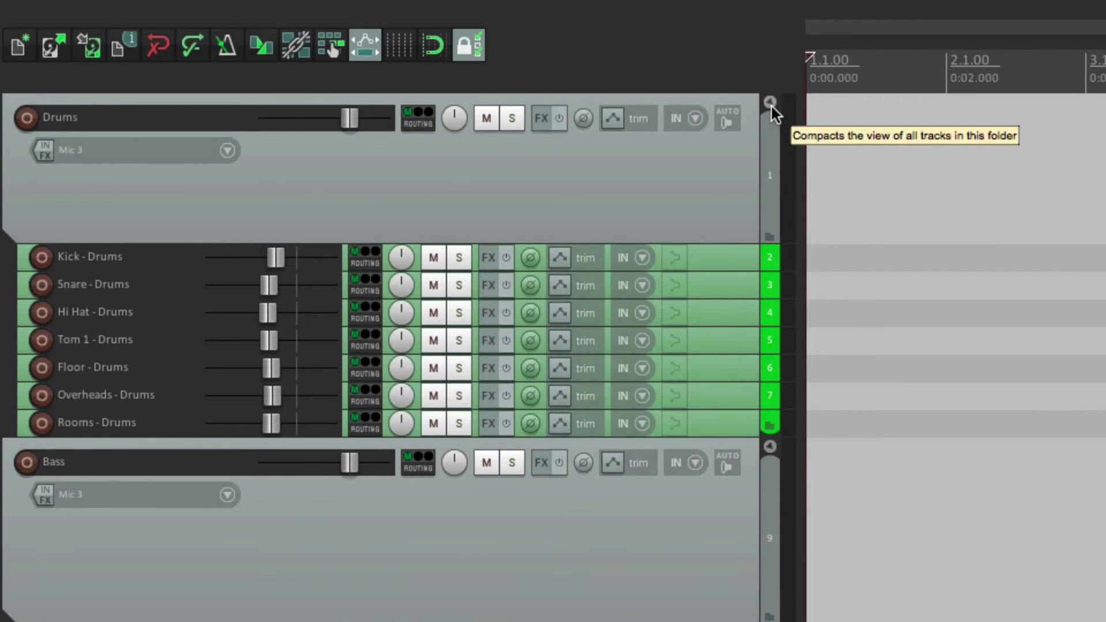
left_click(770, 103)
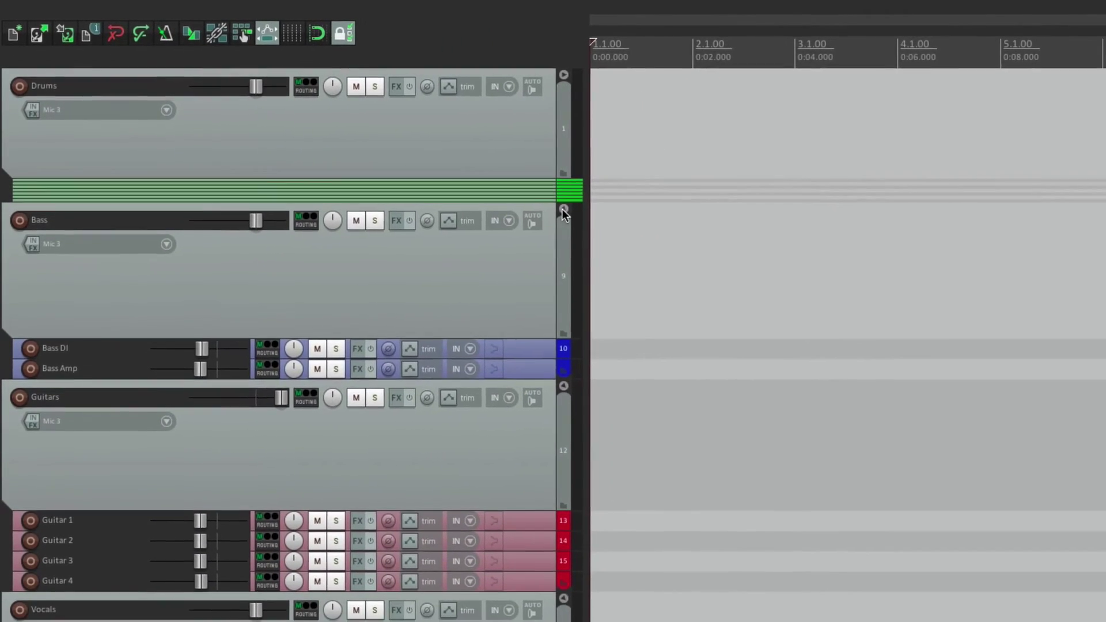
left_click(563, 210)
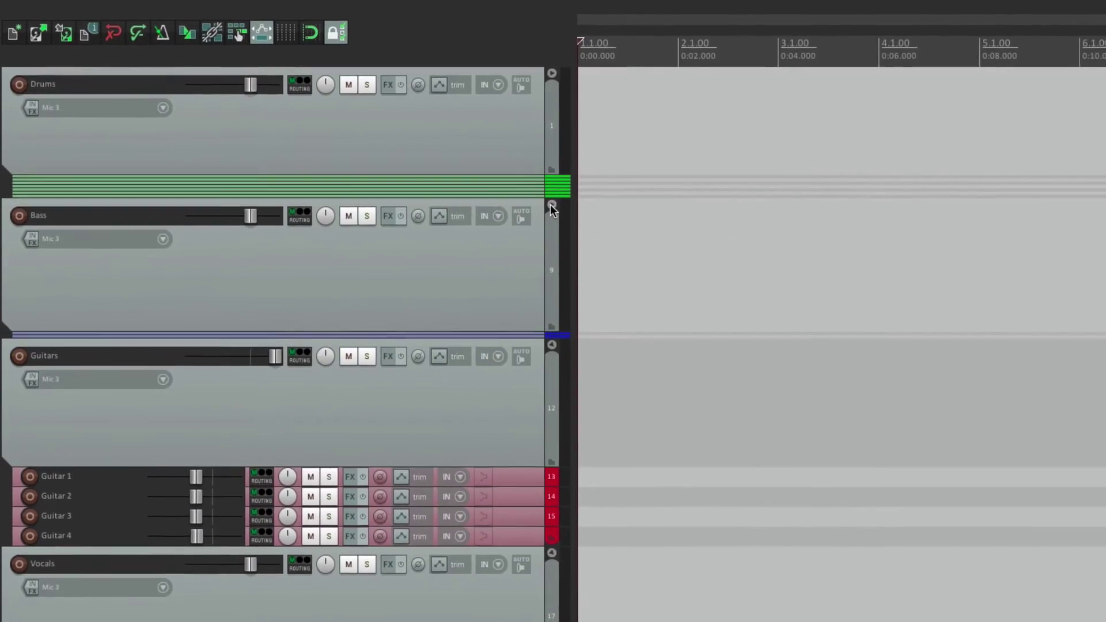
left_click(565, 353)
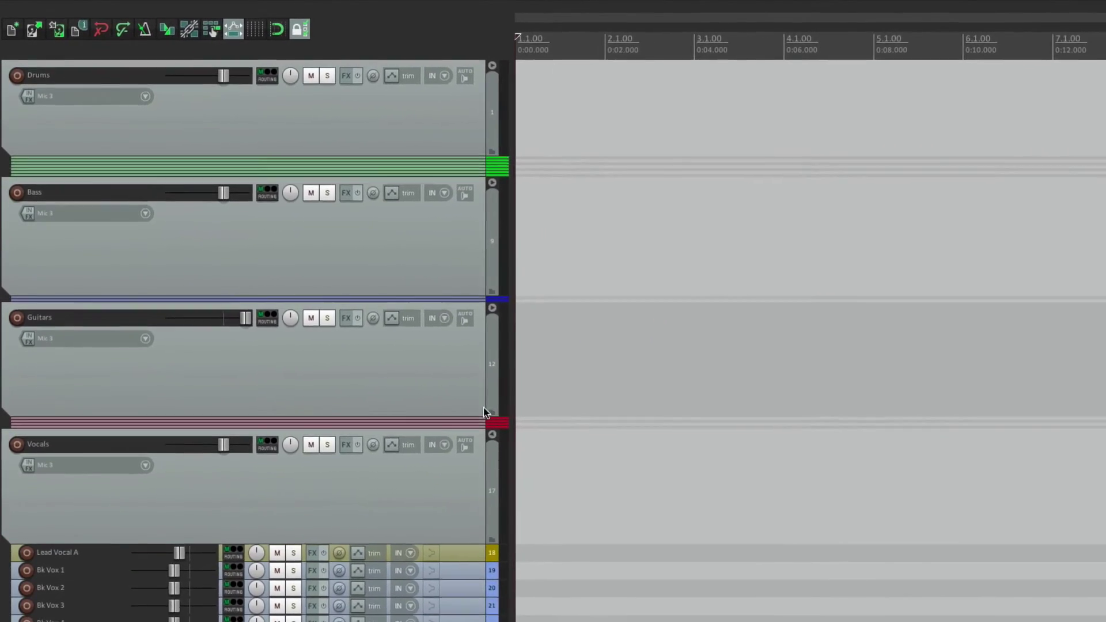
left_click(507, 448)
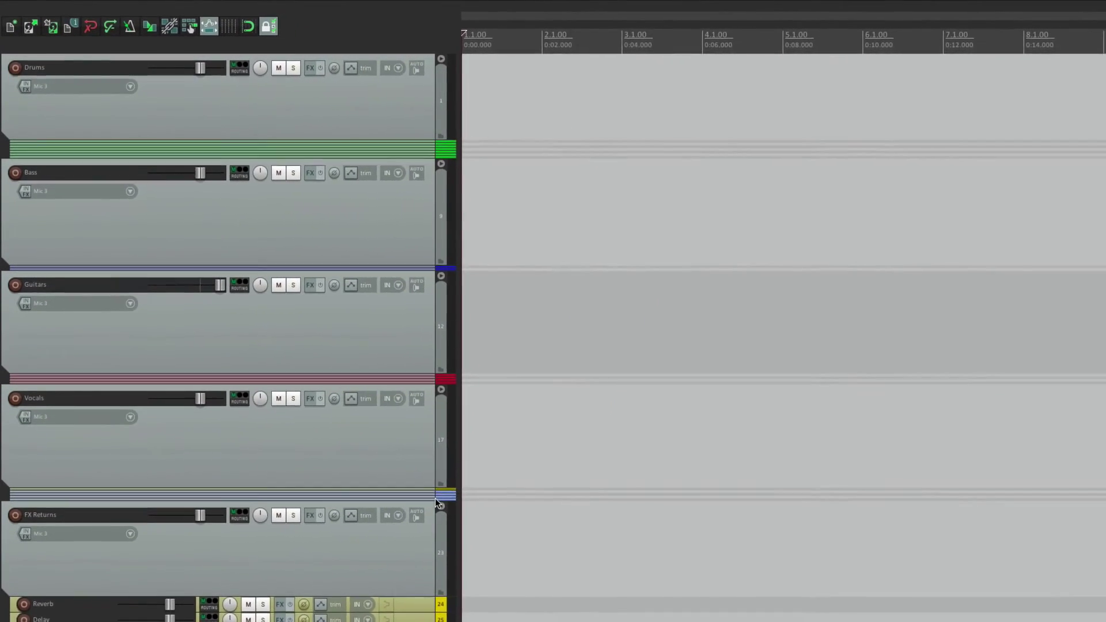
left_click(449, 516)
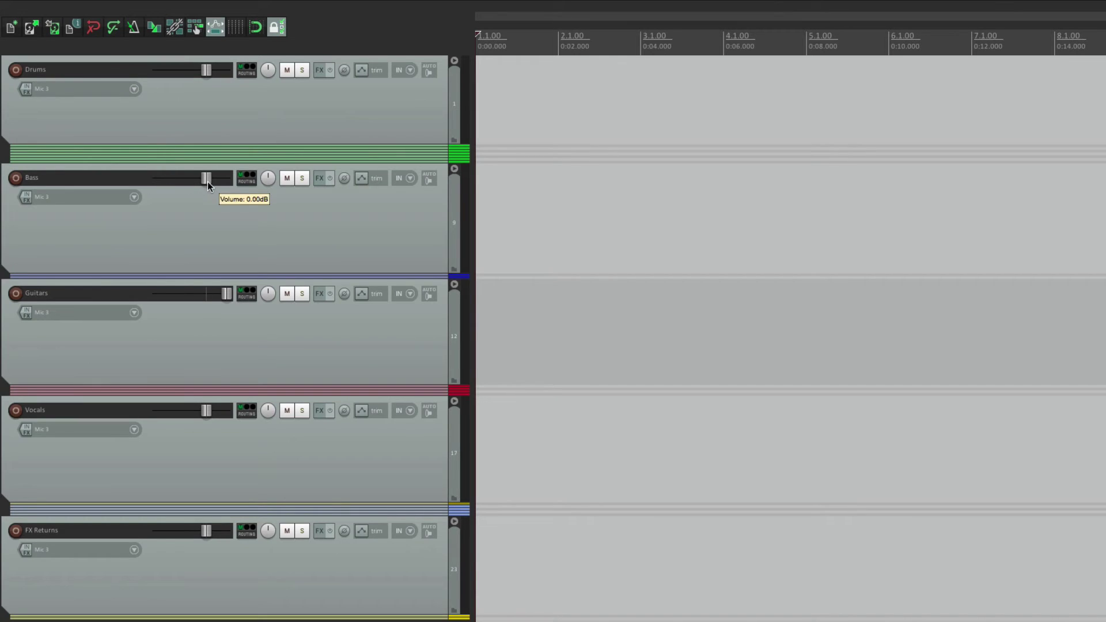
- Try lowering the Bass folder's volume, then reset the Bass and Guitars folder volumes to 0.00 dB
left_click_drag(207, 184, 174, 178)
double_click(174, 177)
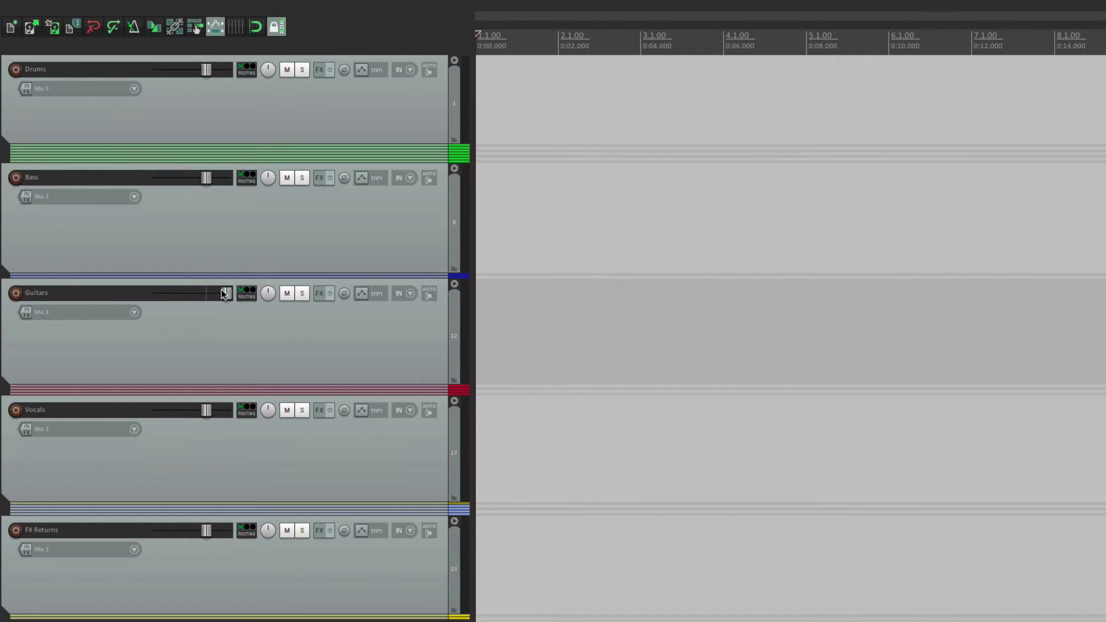
double_click(164, 293)
- Test muting and unmuting the FX Returns folder and soloing and unsoloing the Vocals folder
left_click(288, 531)
left_click(287, 532)
left_click(304, 410)
left_click(303, 410)
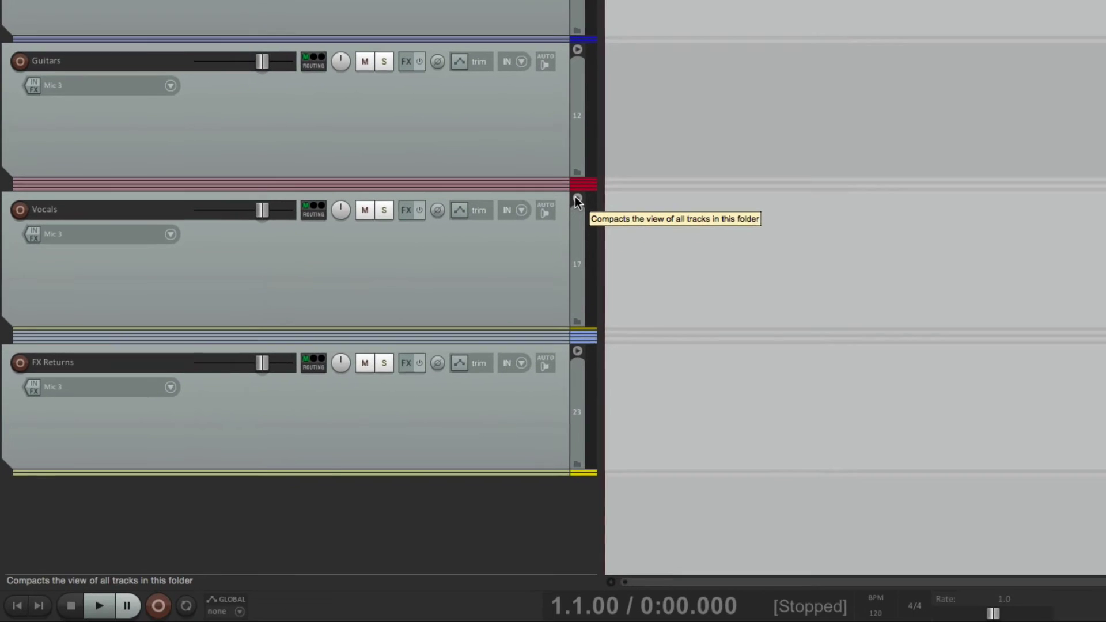
- Expand the Vocals folder's child tracks to full height, shrink them to small height, and collapse them to thin lines again
left_click(454, 401)
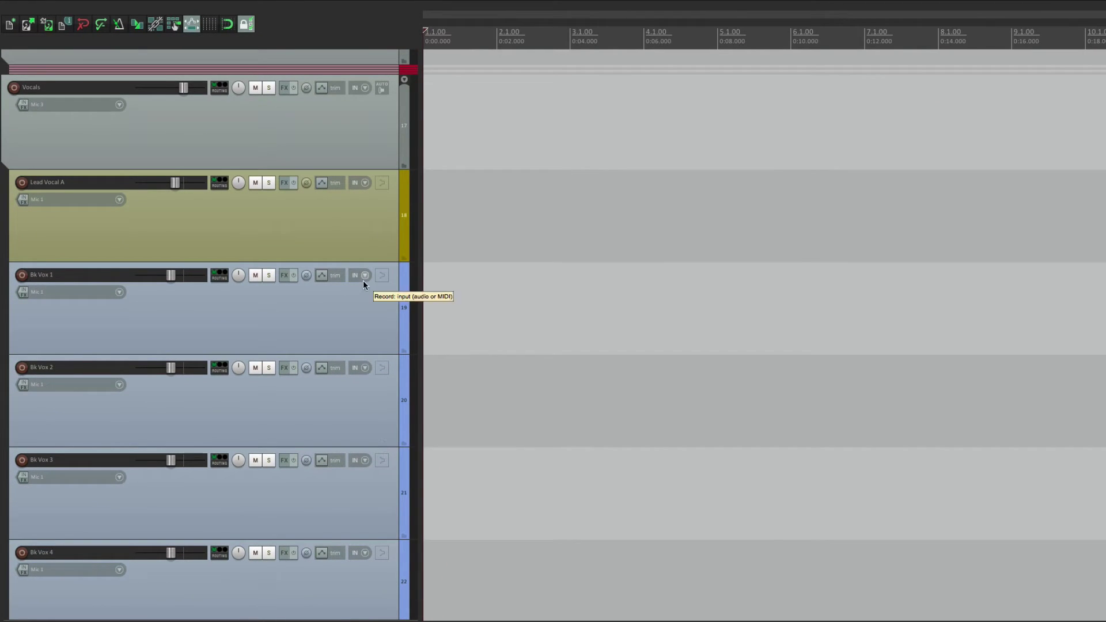
left_click(404, 79)
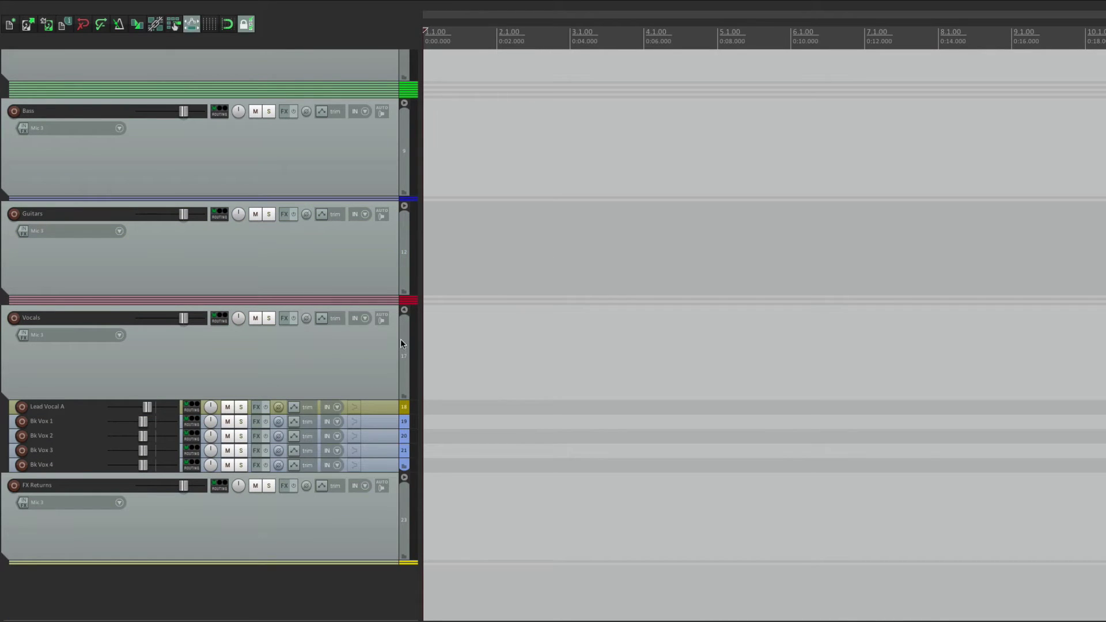
left_click(403, 312)
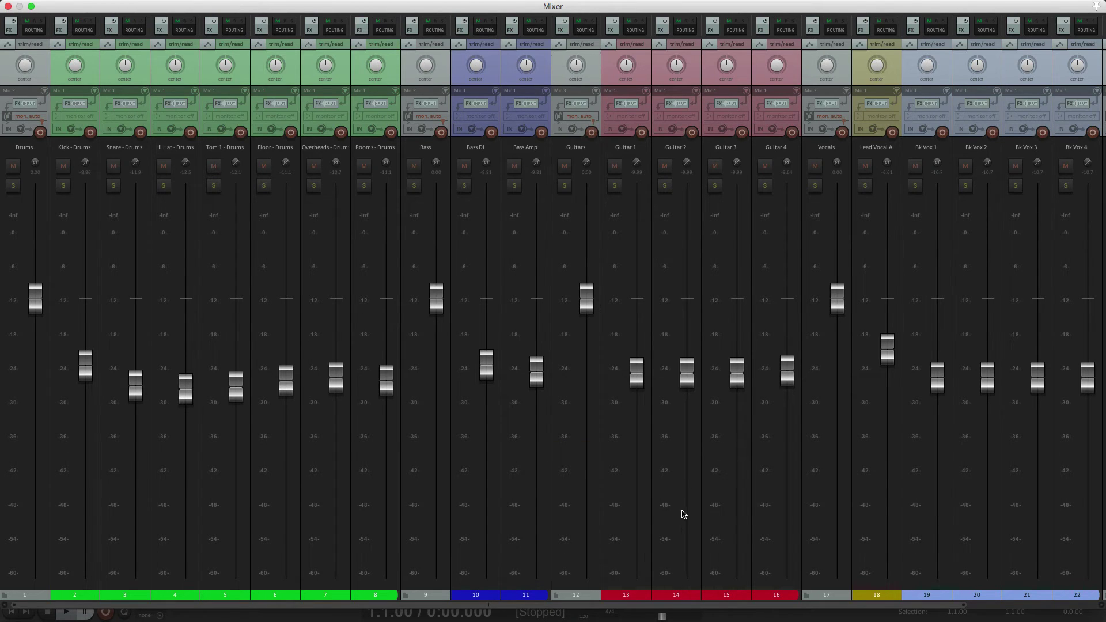
- Hide the folder tracks in the mixer, compare with the track view, and show the folders in the mixer again
scroll(749, 596, "right", 5)
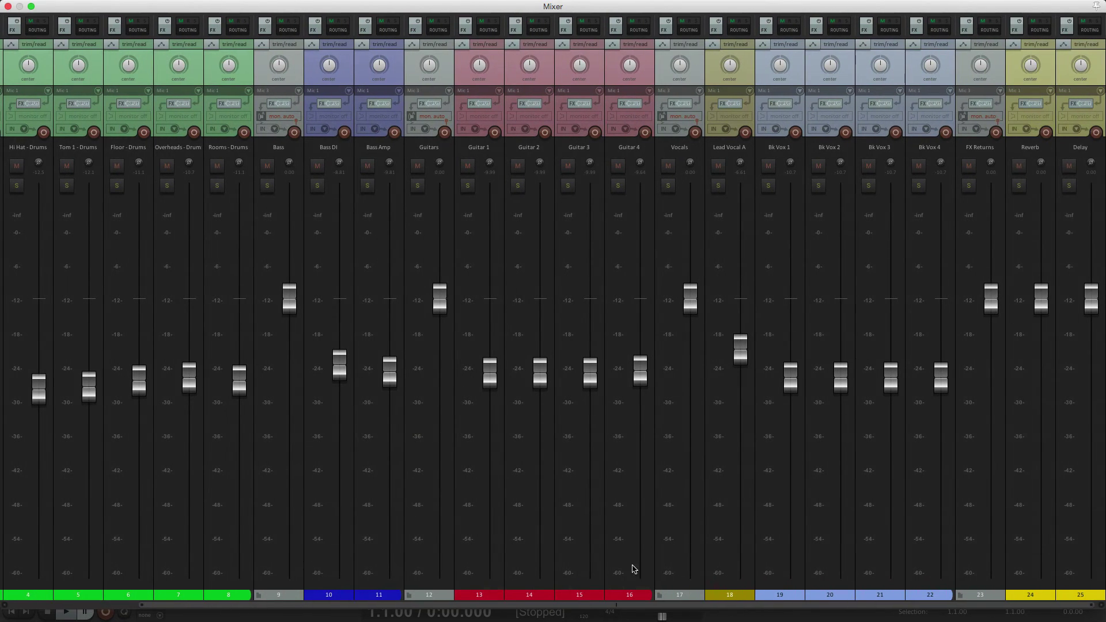
right_click(550, 606)
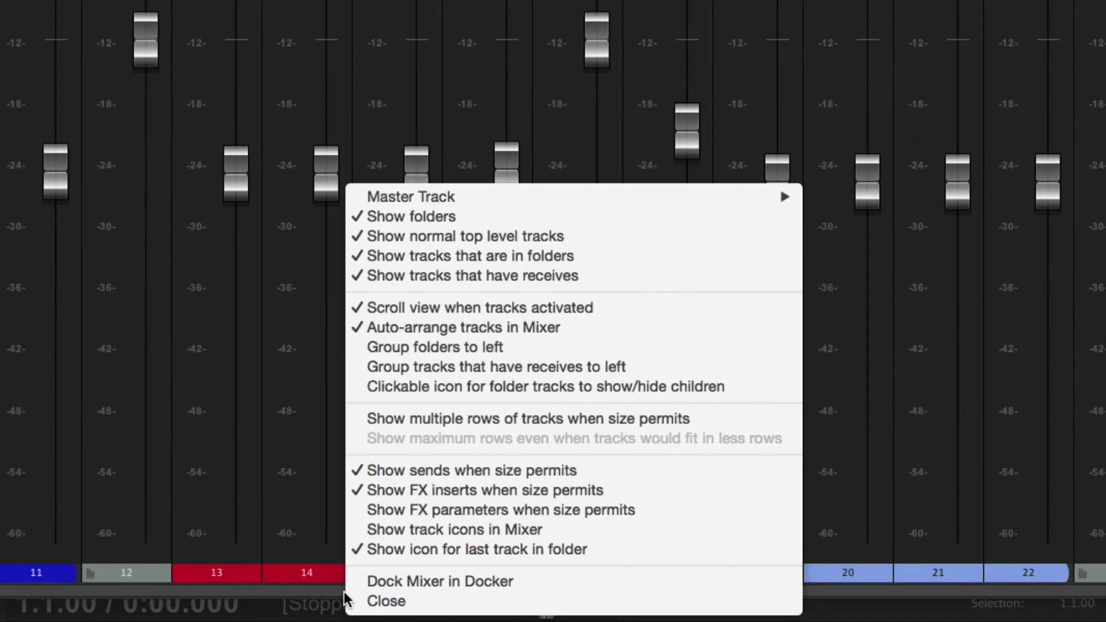
left_click(612, 222)
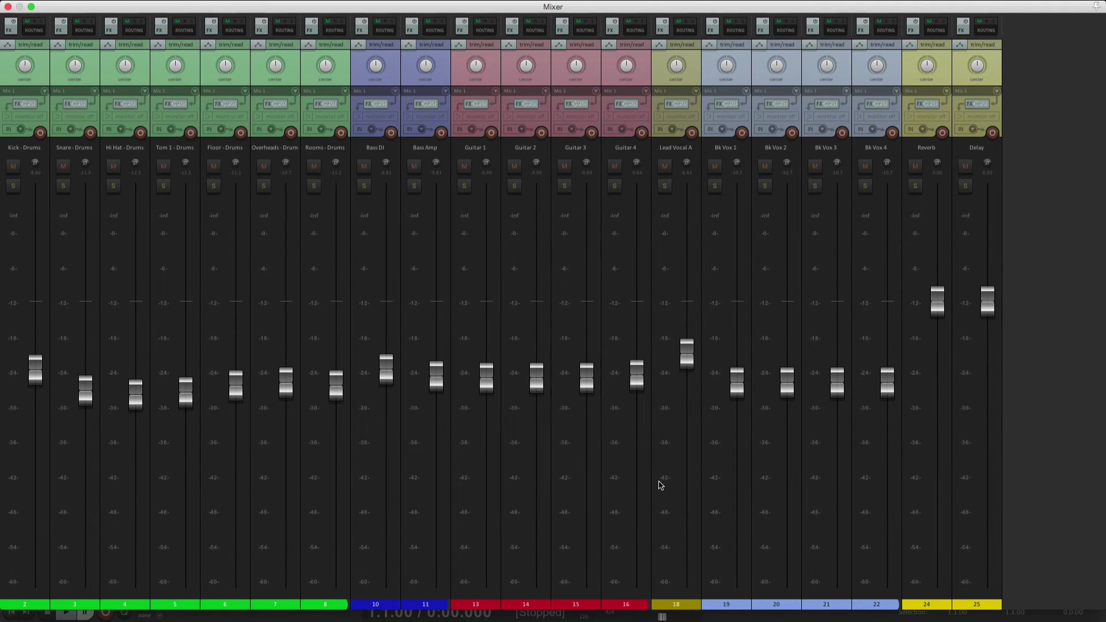
key("super+m")
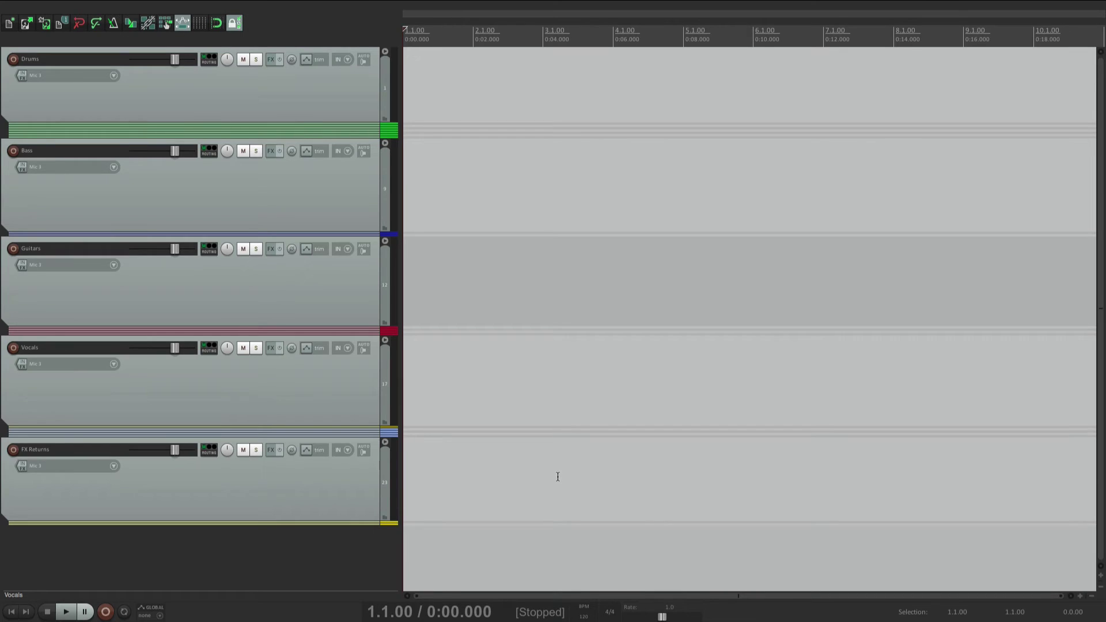
key("super+m")
right_click(1008, 478)
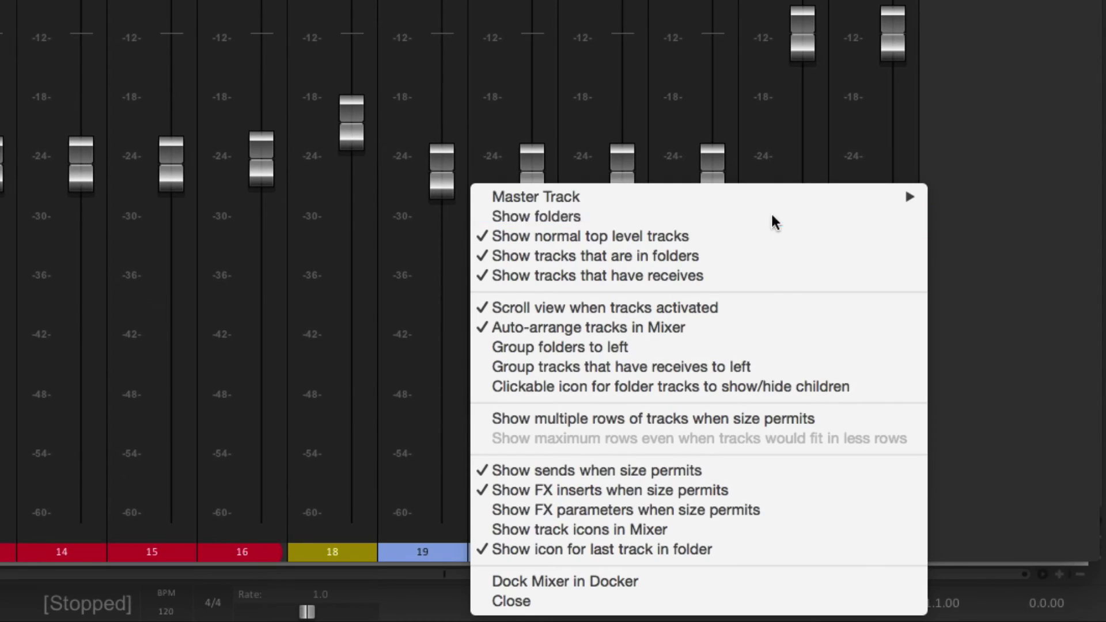
left_click(772, 216)
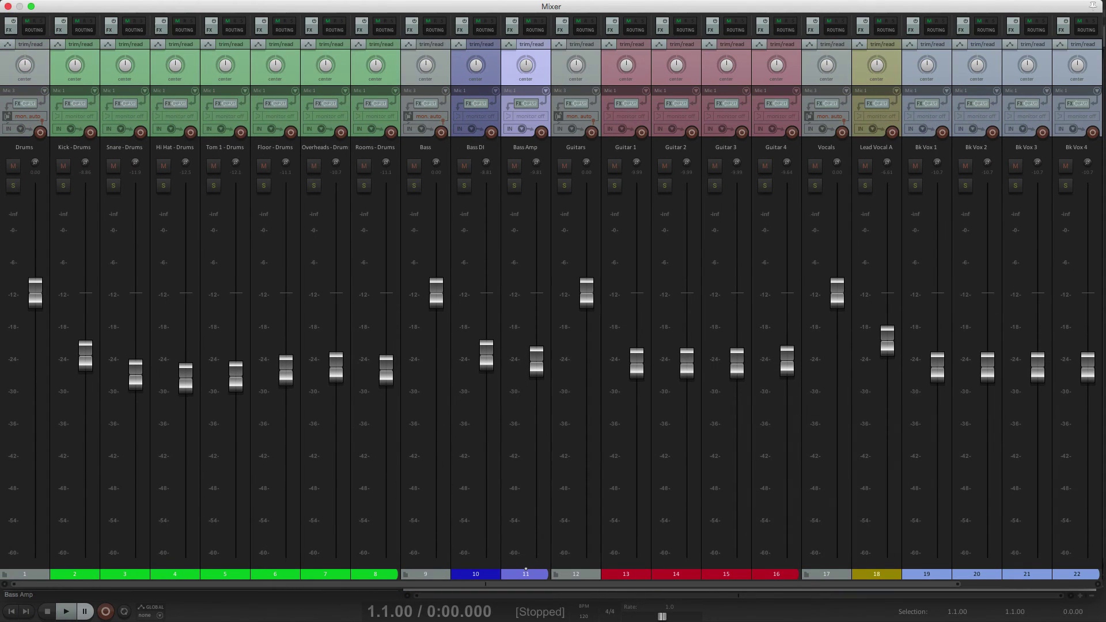
- Hide the tracks that are in folders from the mixer so only folder tracks remain, and show them again
right_click(555, 583)
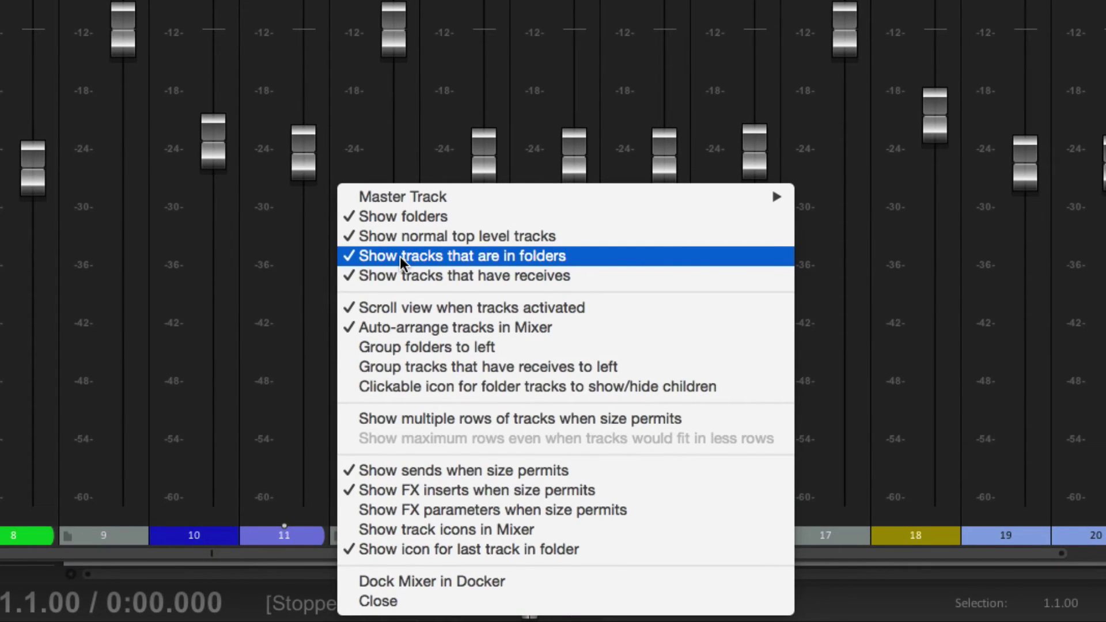
left_click(399, 256)
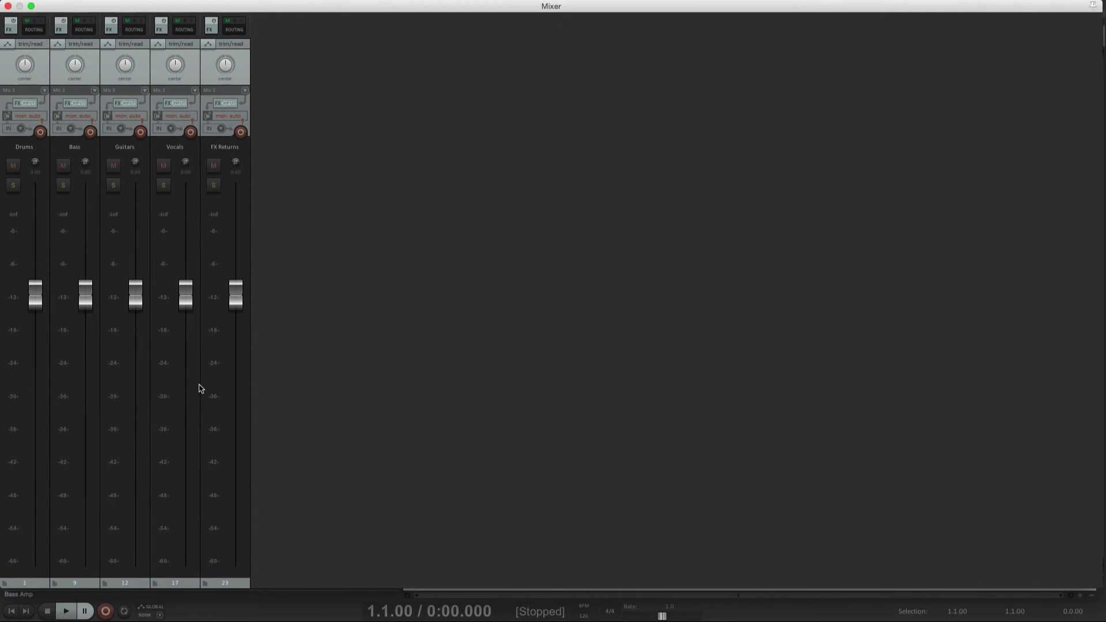
right_click(325, 433)
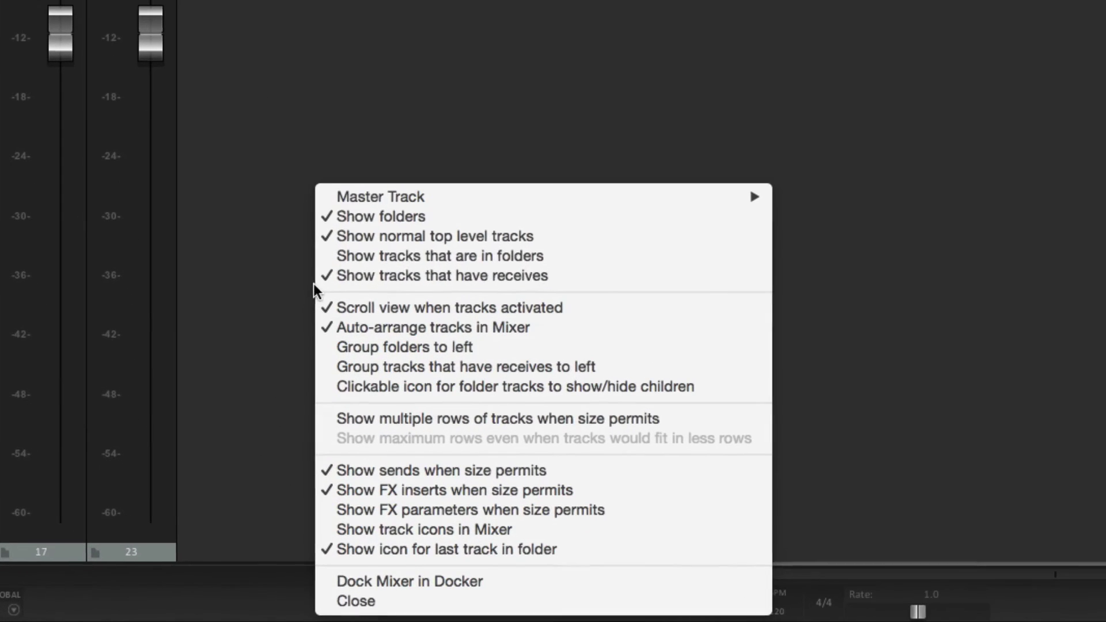
left_click(319, 255)
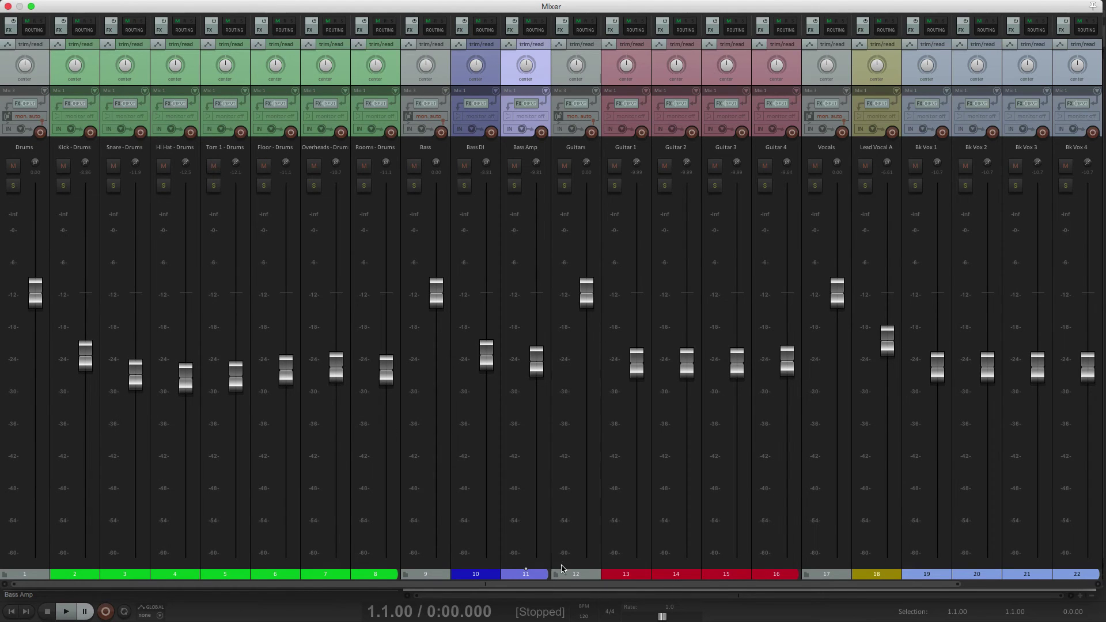
- Group the folder tracks to the left in the mixer
right_click(555, 581)
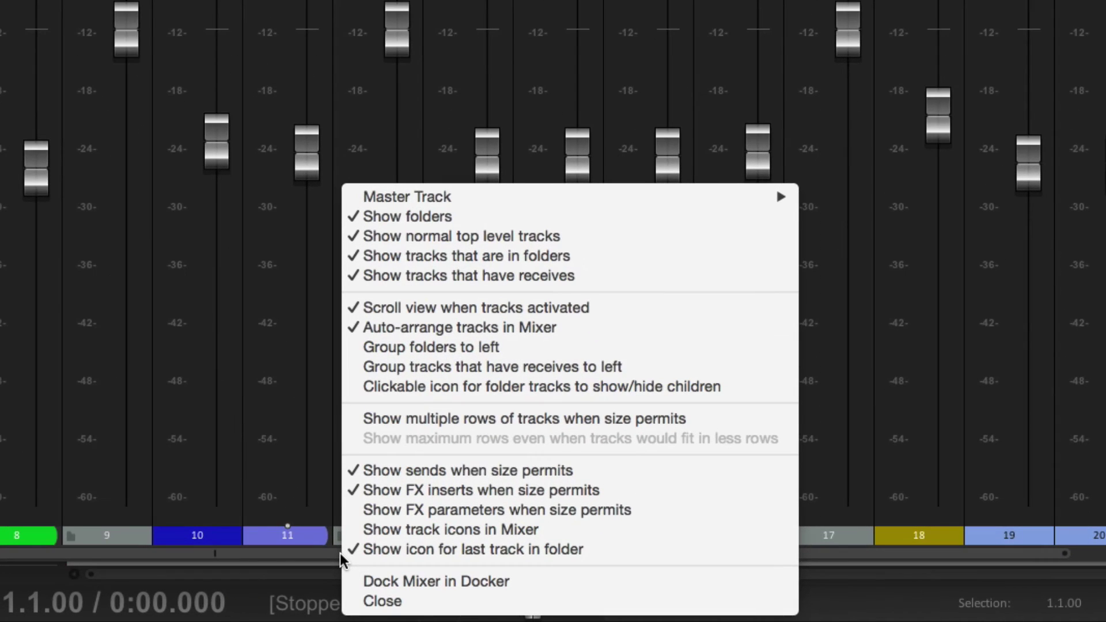
left_click(359, 347)
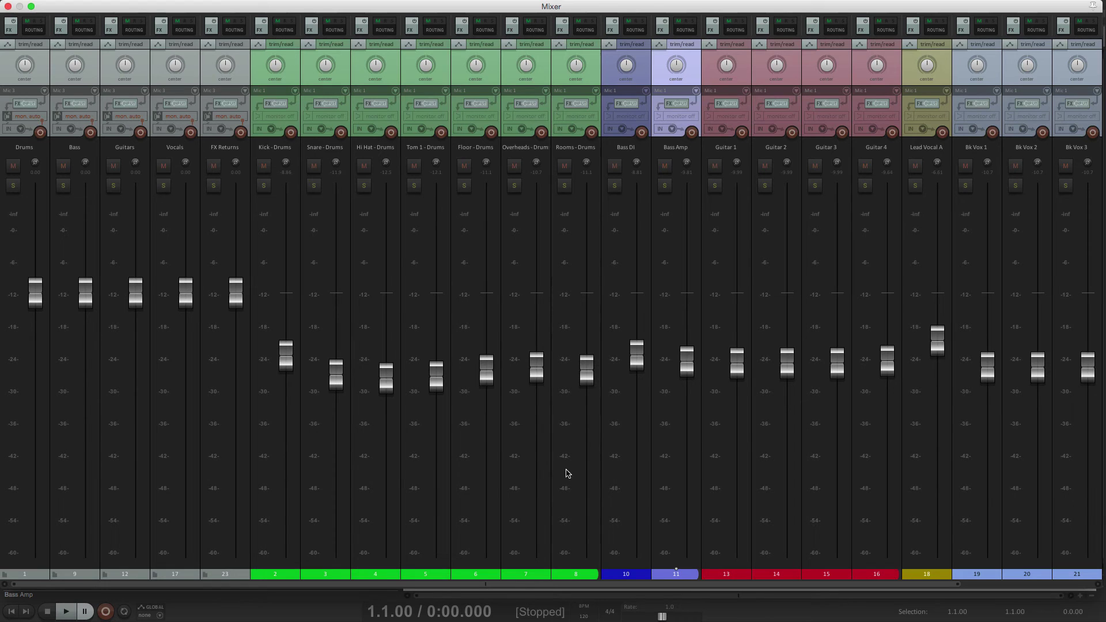
- Lower the folder volumes in the mixer: Drums about -5.8 dB, Bass -3.3, Guitars -3.4, Vocals -2.9 and FX Returns -4.4 dB
mouse_move(184, 370)
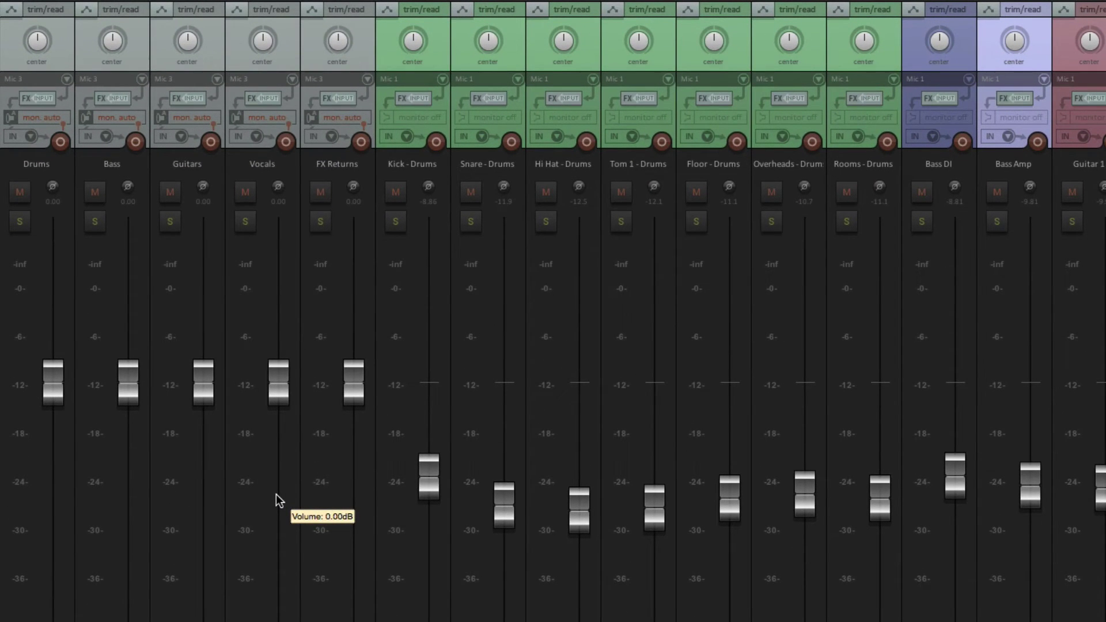
left_click_drag(49, 396, 47, 454)
left_click_drag(126, 389, 128, 425)
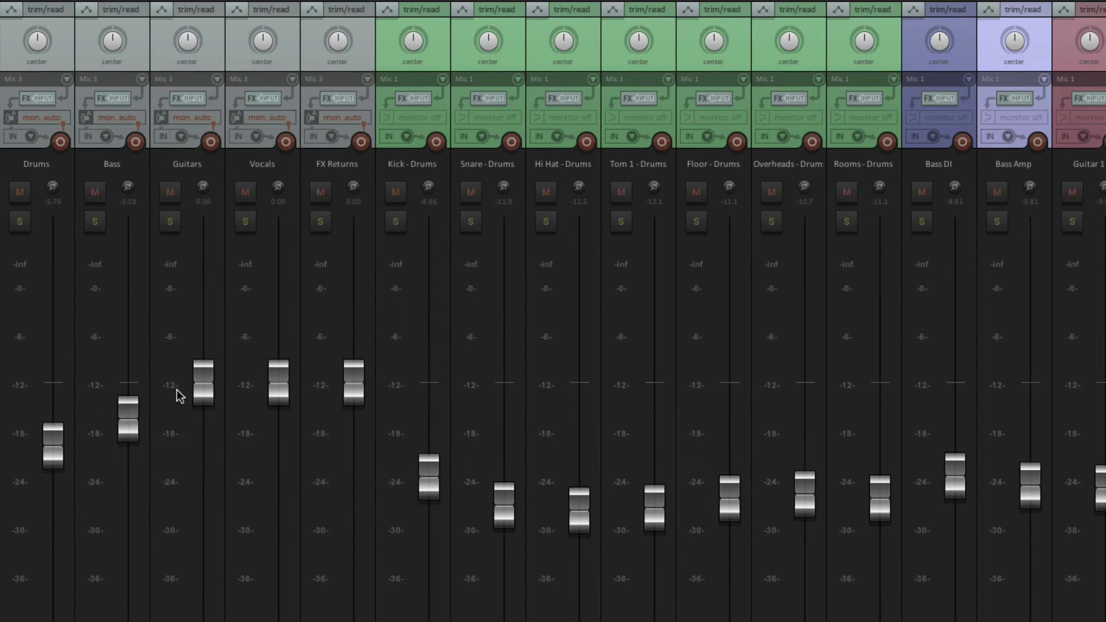
left_click_drag(203, 372, 201, 410)
mouse_move(278, 400)
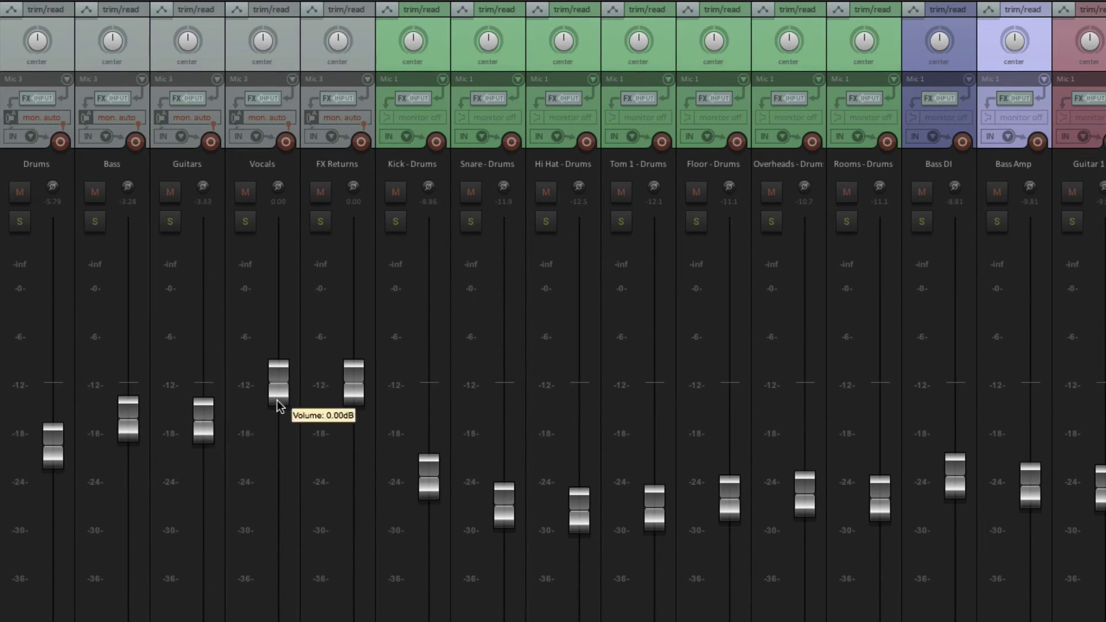
left_click_drag(277, 400, 279, 430)
left_click_drag(358, 402, 346, 470)
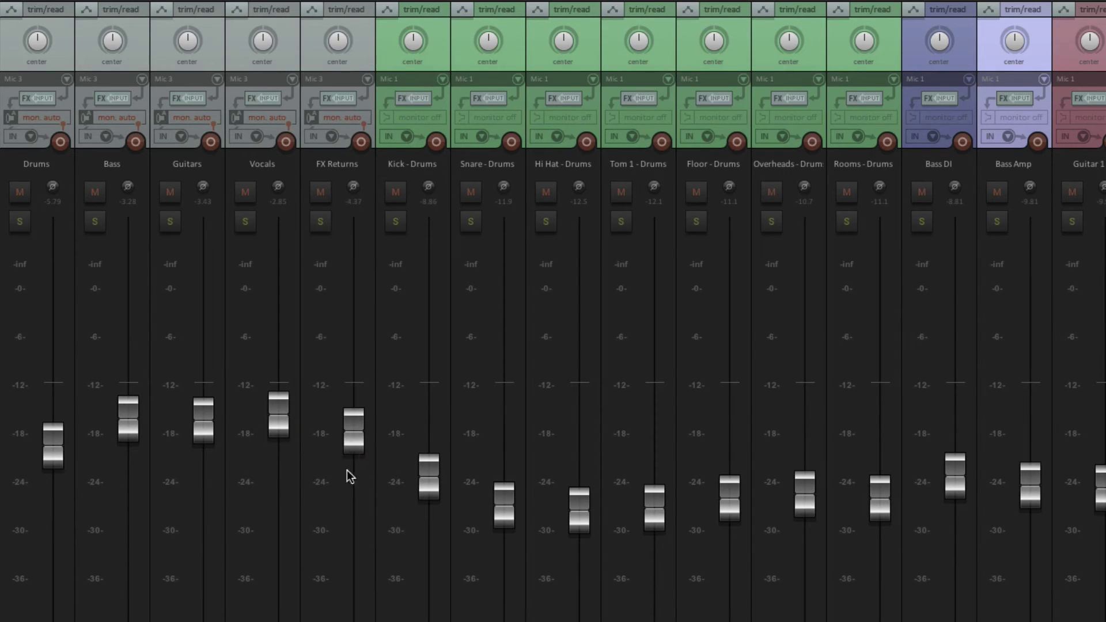
mouse_move(276, 490)
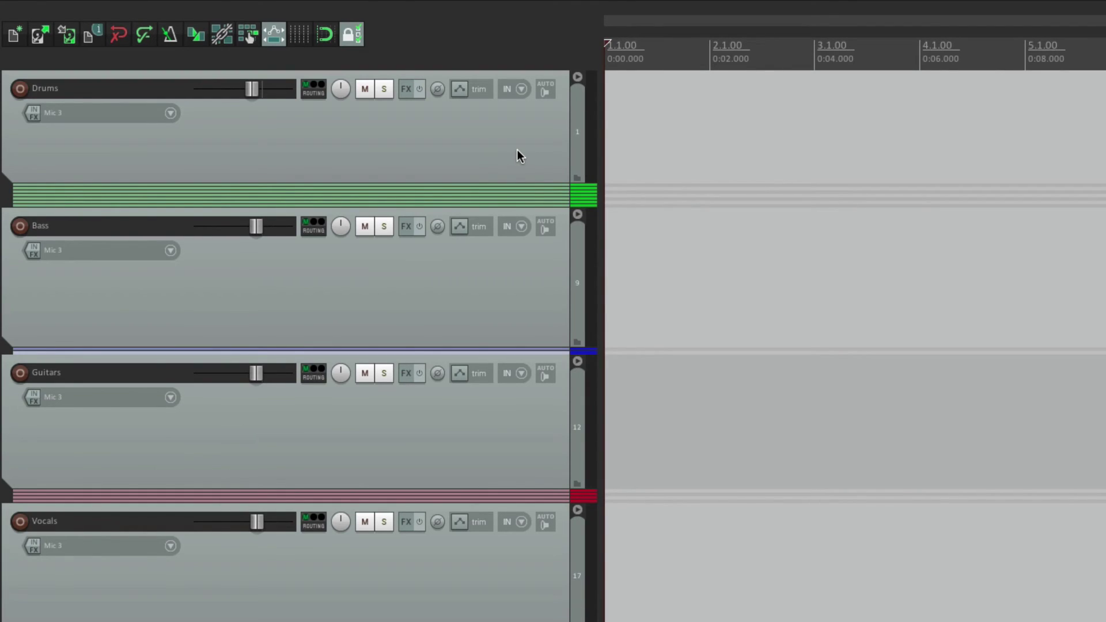
- Show the Drums folder's child tracks at small height, then try raising and lowering the folder's volume before resetting it to 0.00 dB
left_click(577, 78)
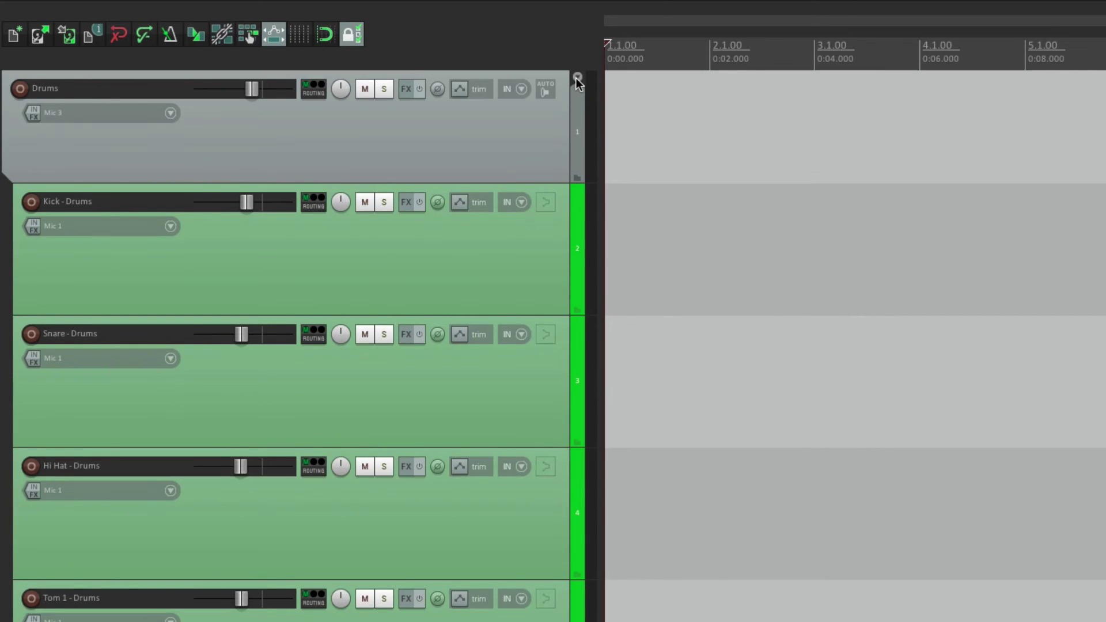
left_click(576, 78)
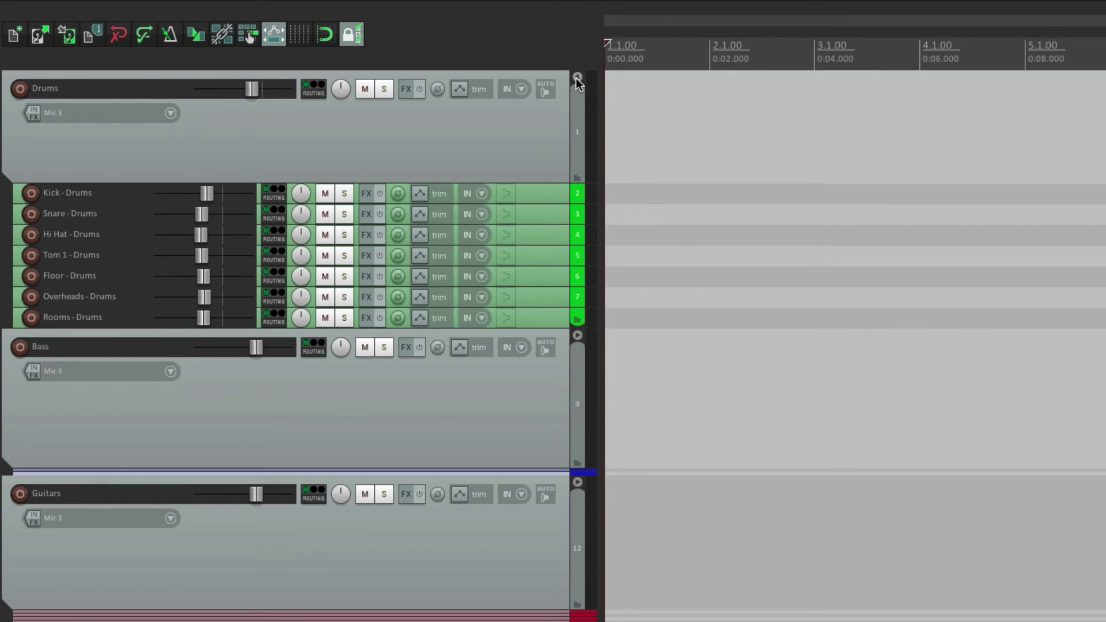
mouse_move(254, 95)
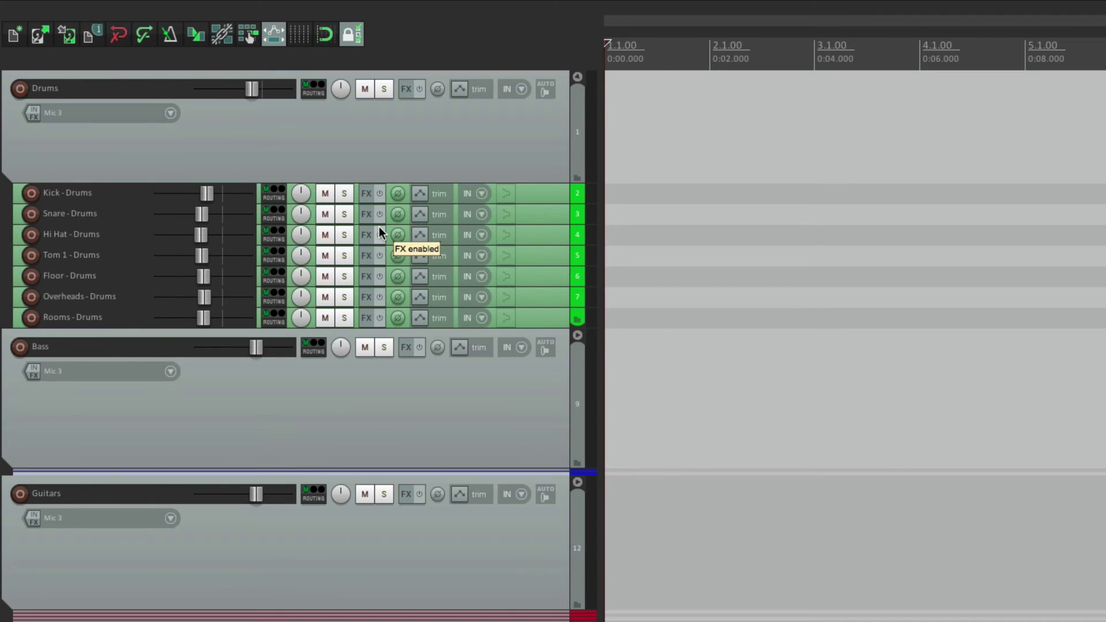
mouse_move(252, 93)
left_mouse_down()
mouse_move(215, 93)
mouse_move(254, 92)
left_mouse_up()
mouse_move(309, 211)
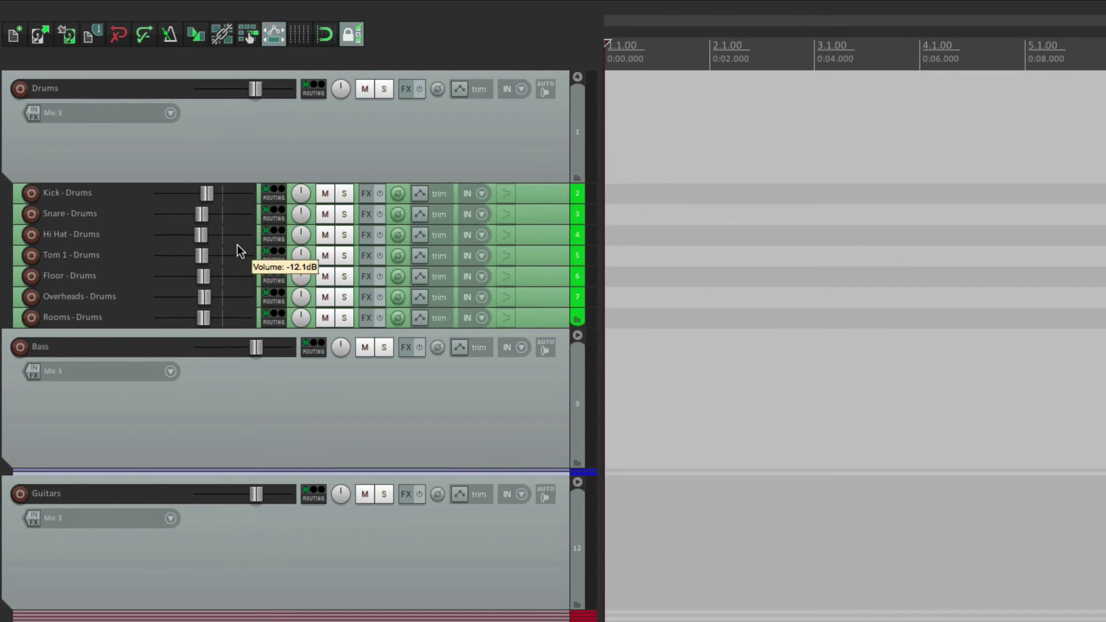
mouse_move(253, 90)
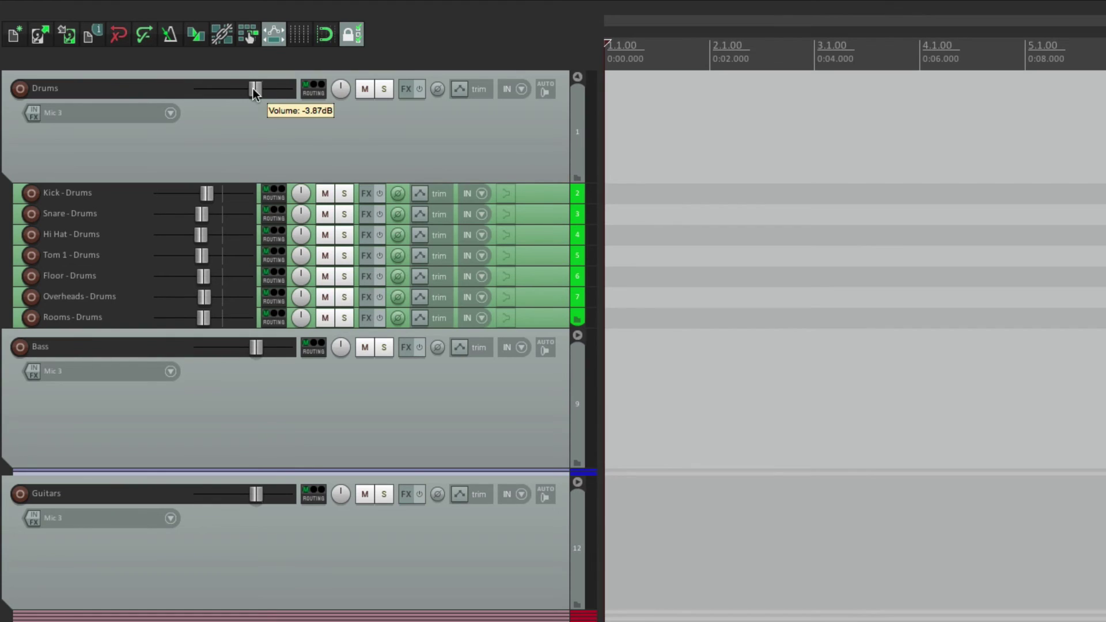
left_click_drag(253, 88, 204, 93)
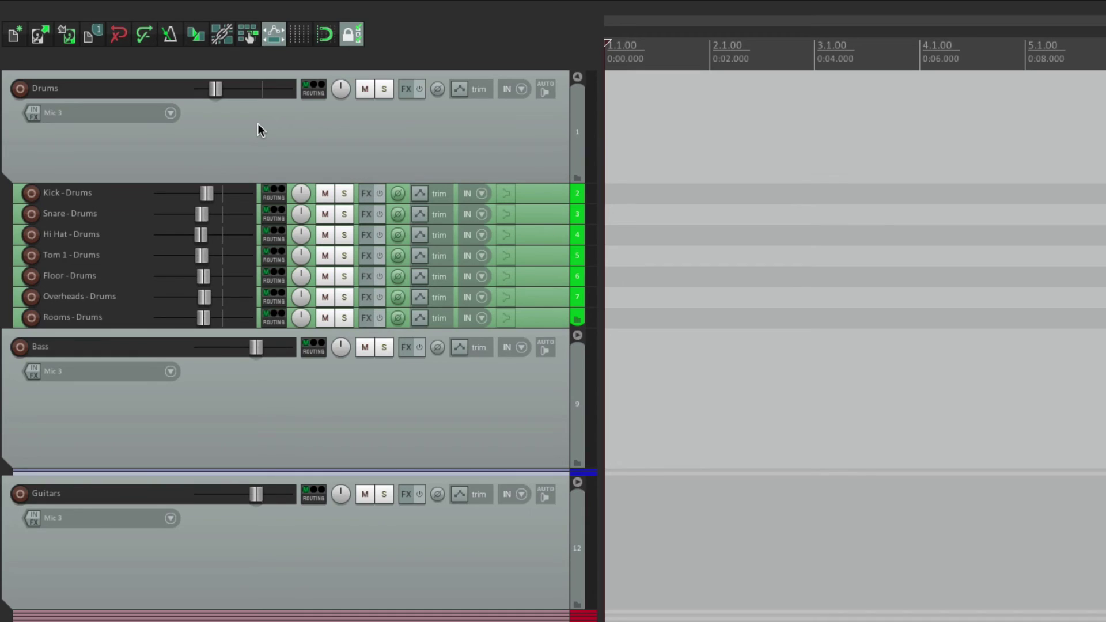
double_click(214, 89)
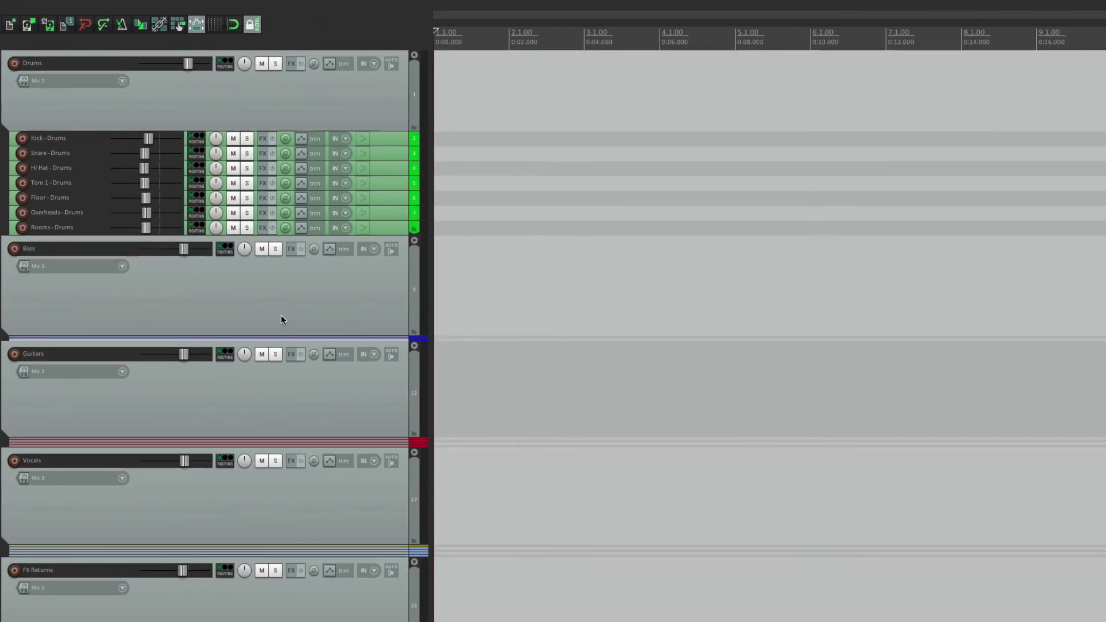
- Move the Reverb track directly below Rooms - Drums and make it the last track in the Drums folder
scroll(398, 449, "down", 5)
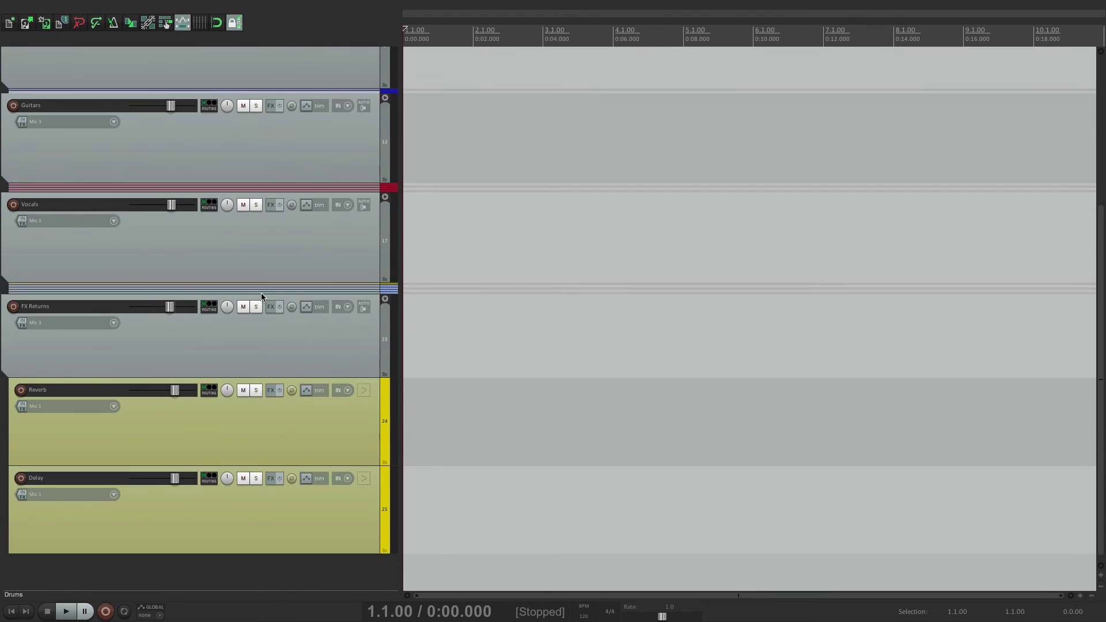
left_click(179, 432)
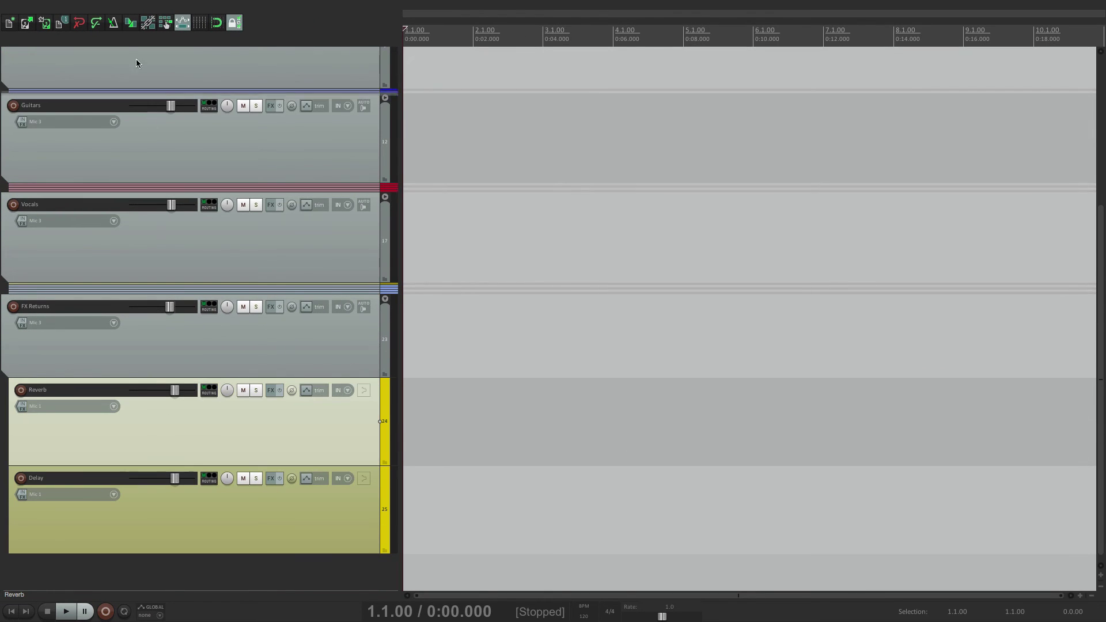
left_click_drag(136, 63, 183, 245)
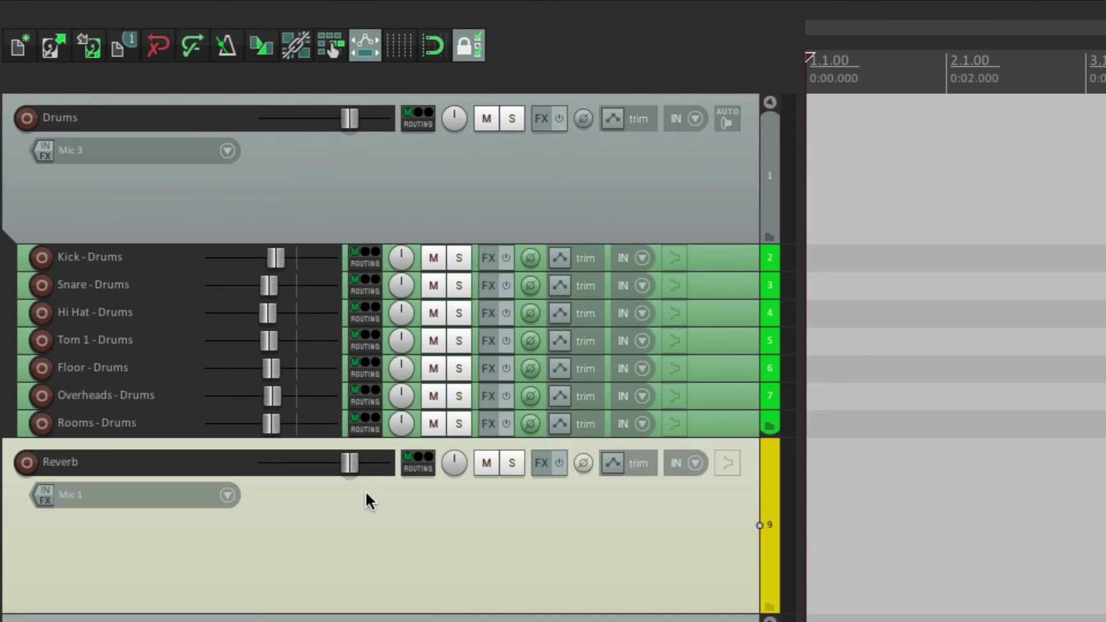
left_click(770, 429)
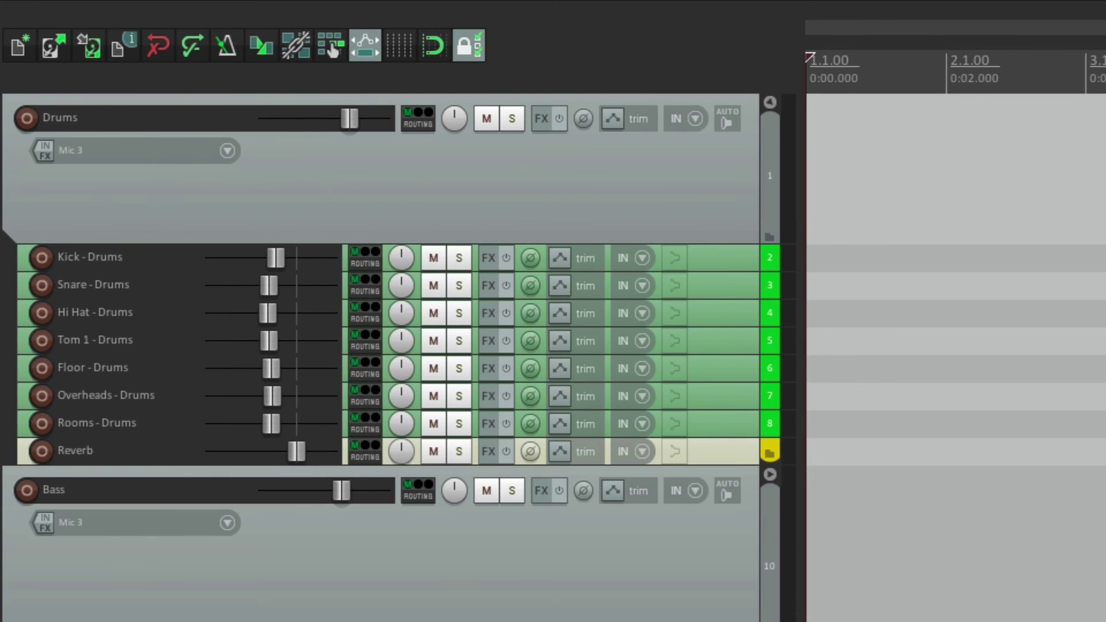
- Try lowering the Drums folder's volume slightly with the Reverb track inside the folder
mouse_move(316, 460)
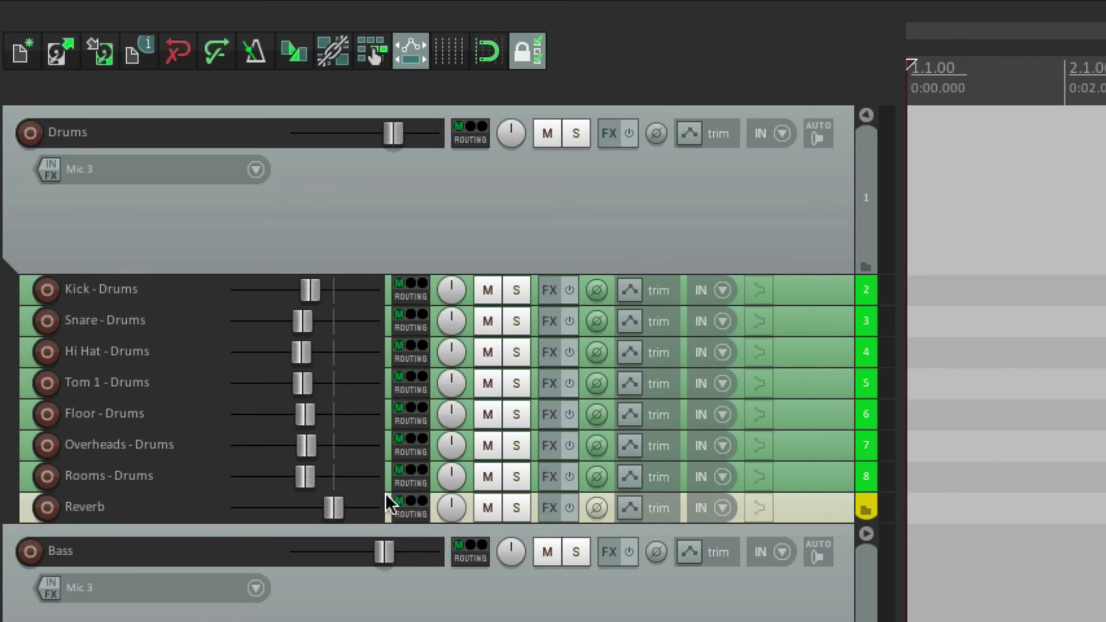
mouse_move(384, 136)
left_mouse_down()
mouse_move(331, 142)
mouse_move(376, 141)
left_mouse_up()
mouse_move(378, 302)
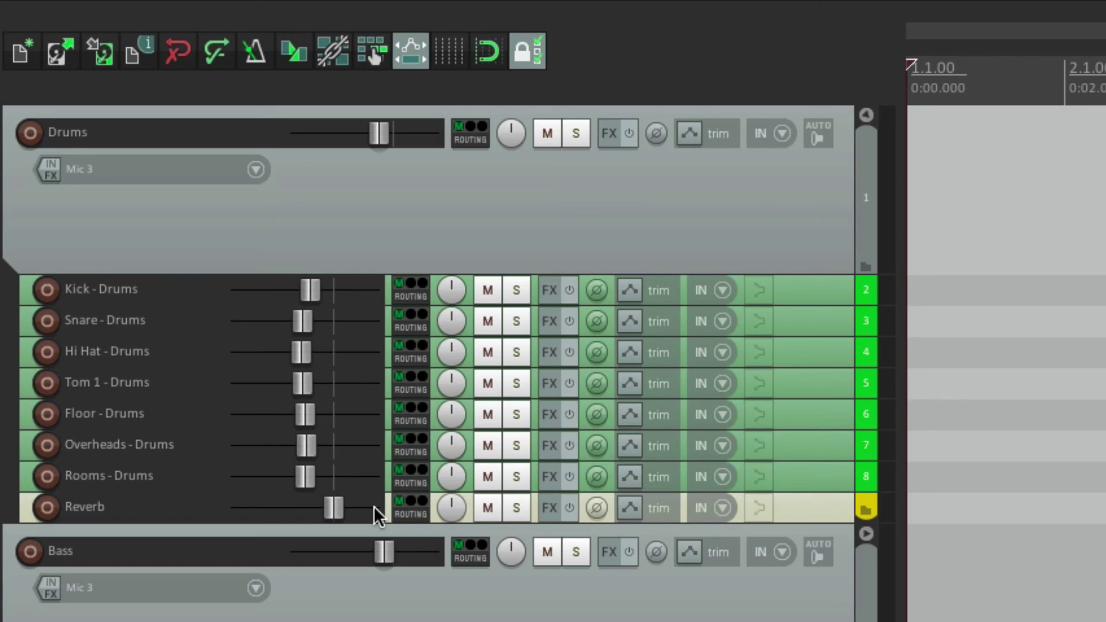
mouse_move(376, 128)
- Delete the Reverb track from the Drums folder and reset the Drums folder's volume to 0.00 dB
key("Delete")
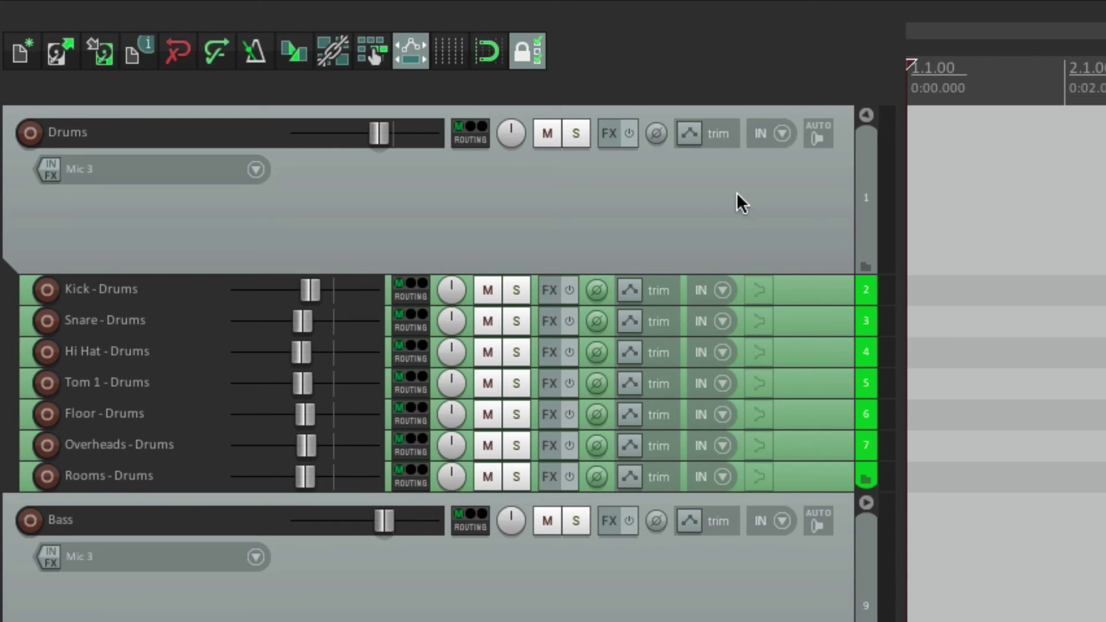
double_click(379, 139)
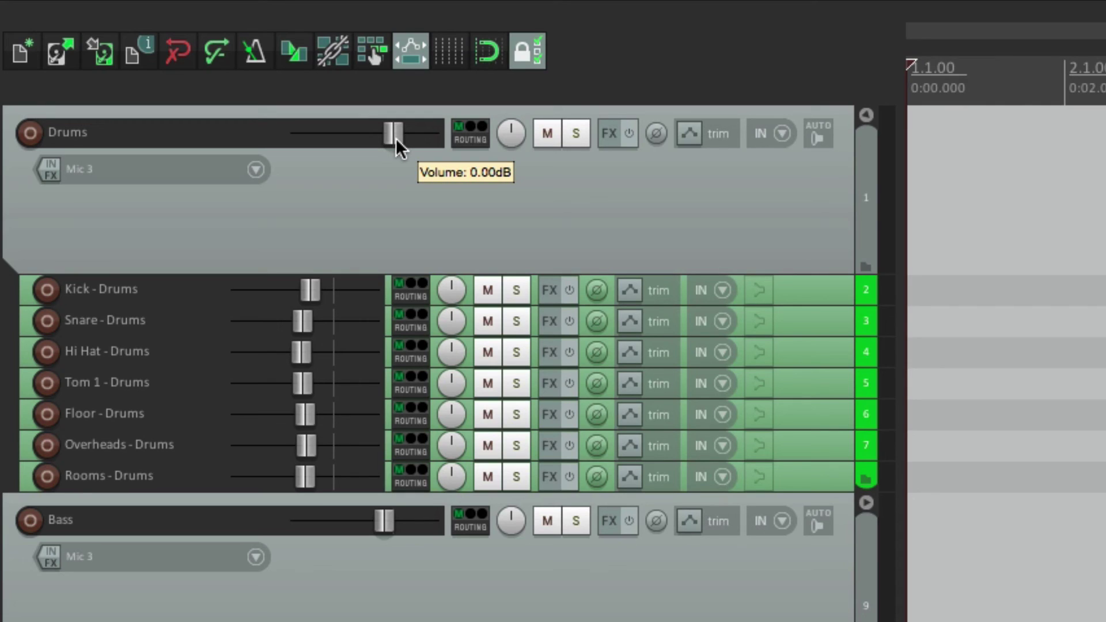
- Try muting and unmuting the Drums folder, and try soloing and unsoloing it
left_click(548, 134)
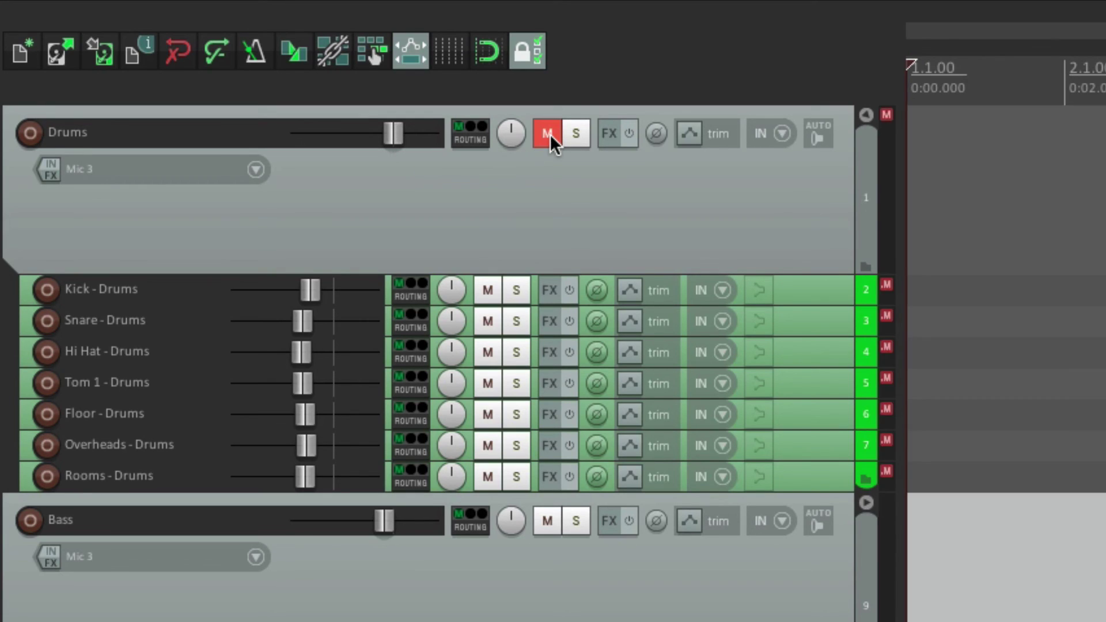
left_click(550, 134)
left_click(577, 133)
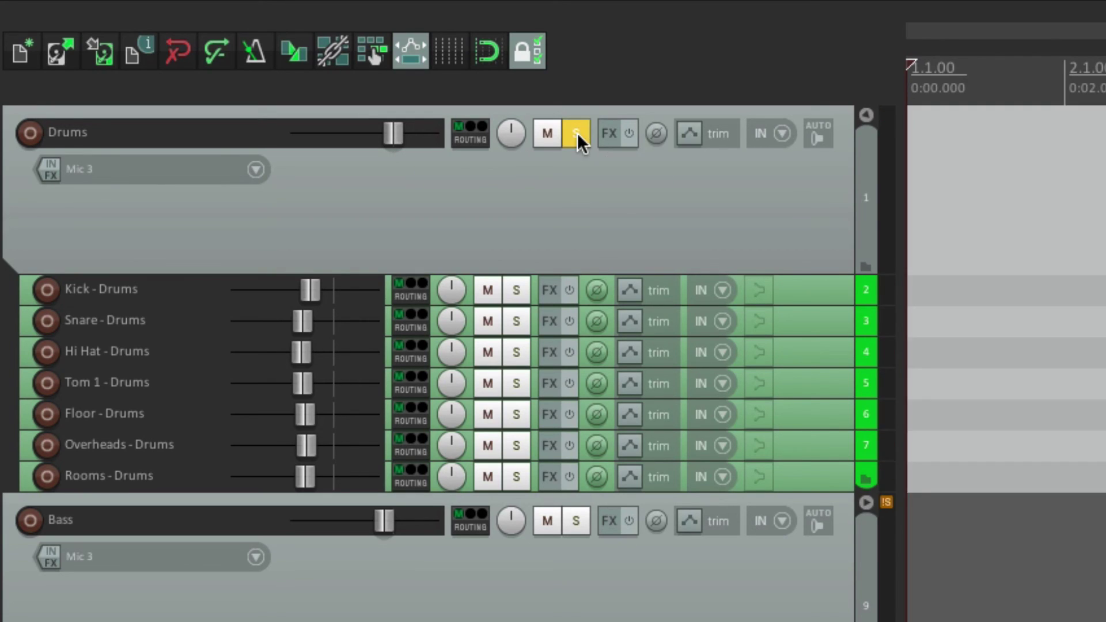
left_click(577, 132)
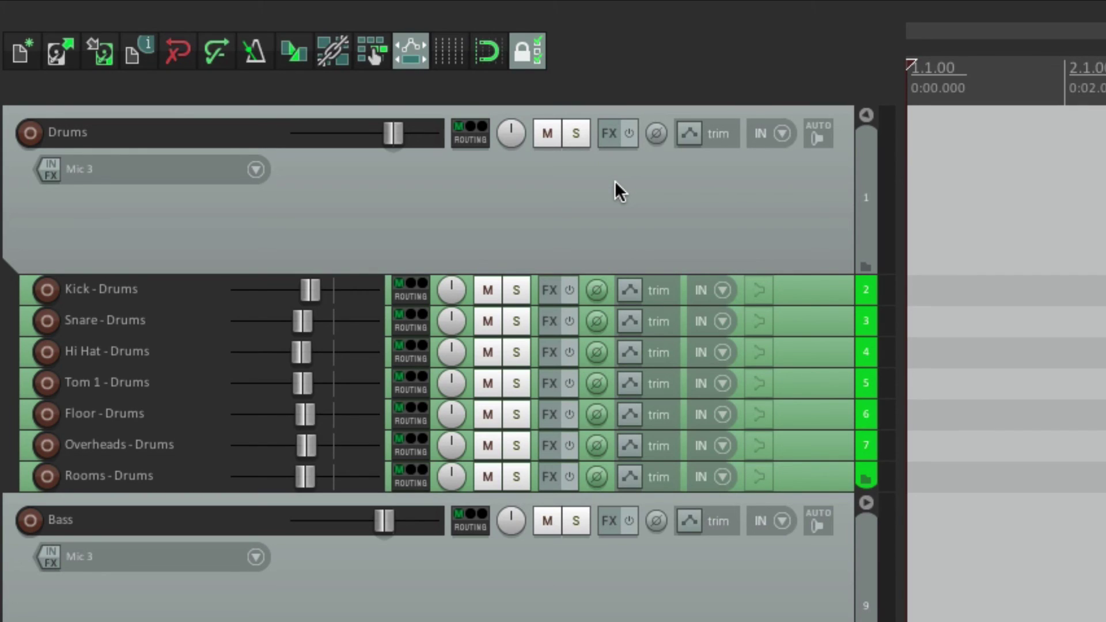
- Select all the Drums folder's child tracks from Kick to Rooms and adjust their volumes together, keeping their relative balance
left_click(129, 285)
left_click(128, 471, "shift")
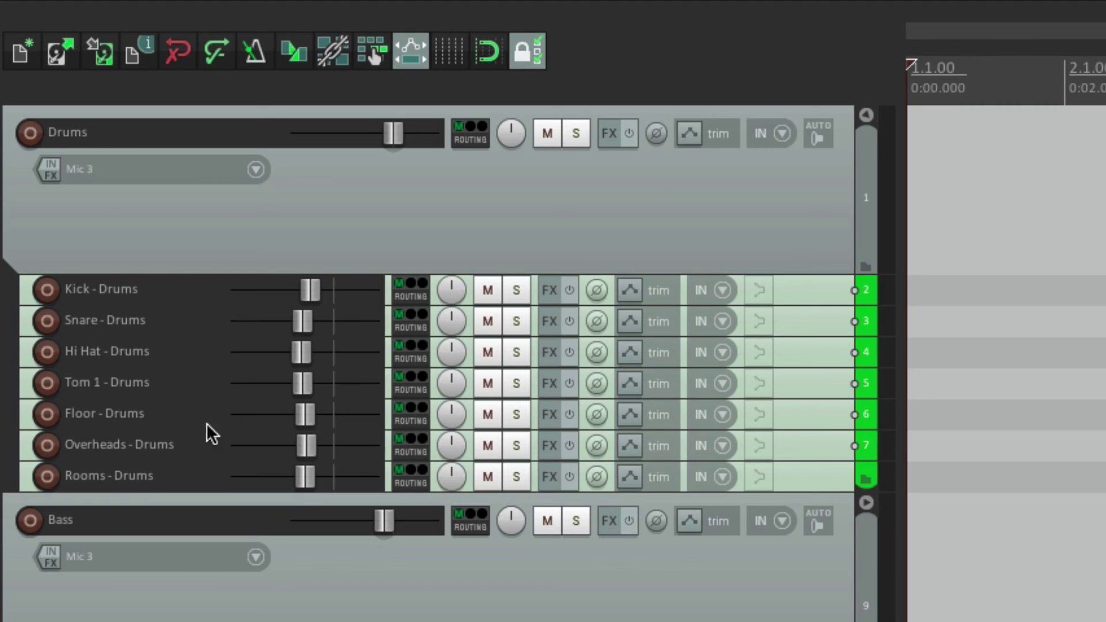
mouse_move(313, 287)
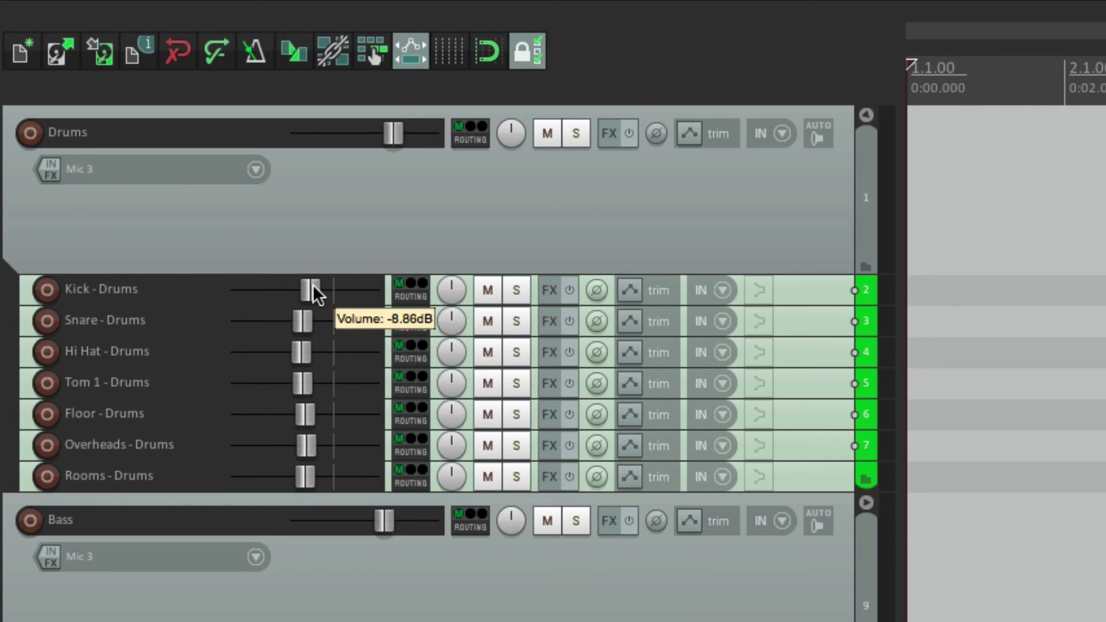
mouse_move(306, 290)
left_mouse_down()
mouse_move(275, 297)
mouse_move(311, 291)
left_mouse_up()
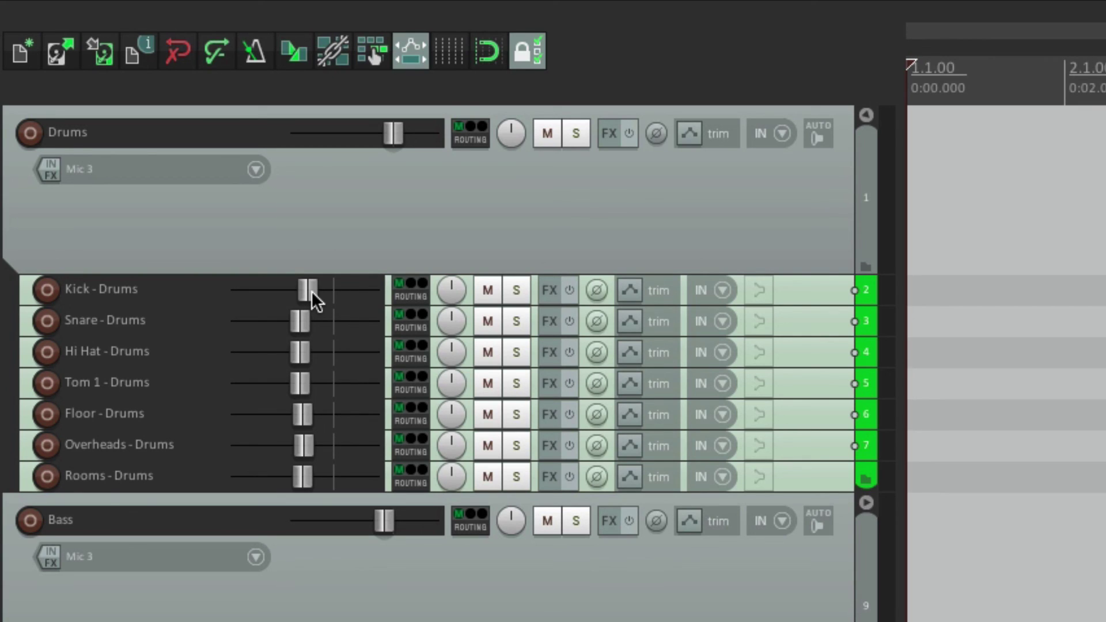
mouse_move(311, 290)
left_mouse_down()
mouse_move(264, 299)
mouse_move(321, 300)
left_mouse_up()
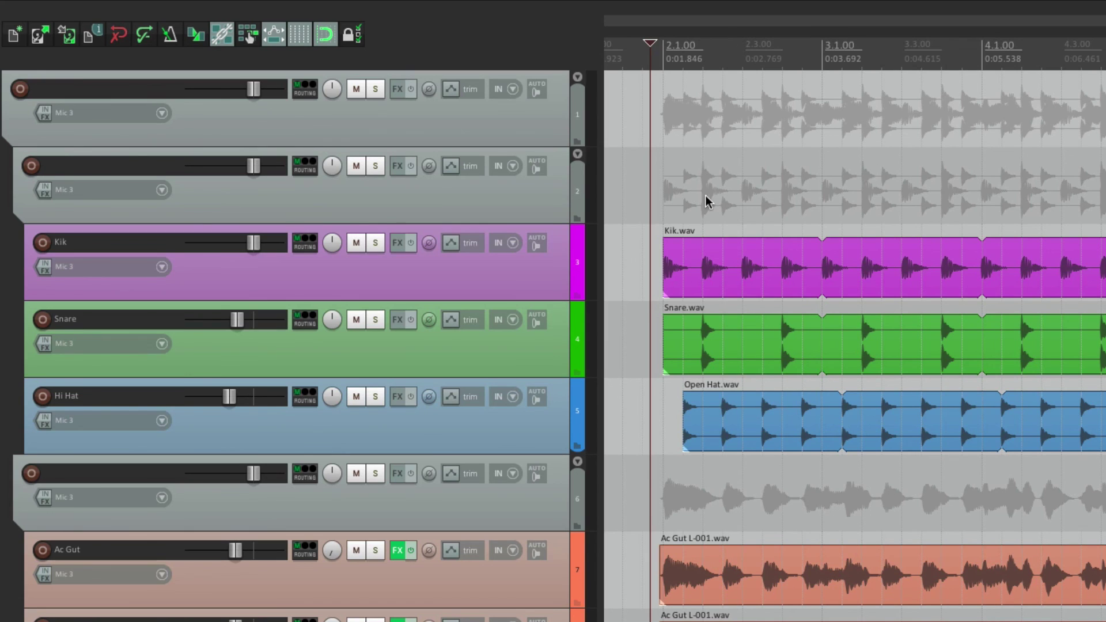
- Copy the Kik.wav item onto the folder track directly above the Kik track, aligned with the original's start
left_click_drag(732, 247, 734, 208)
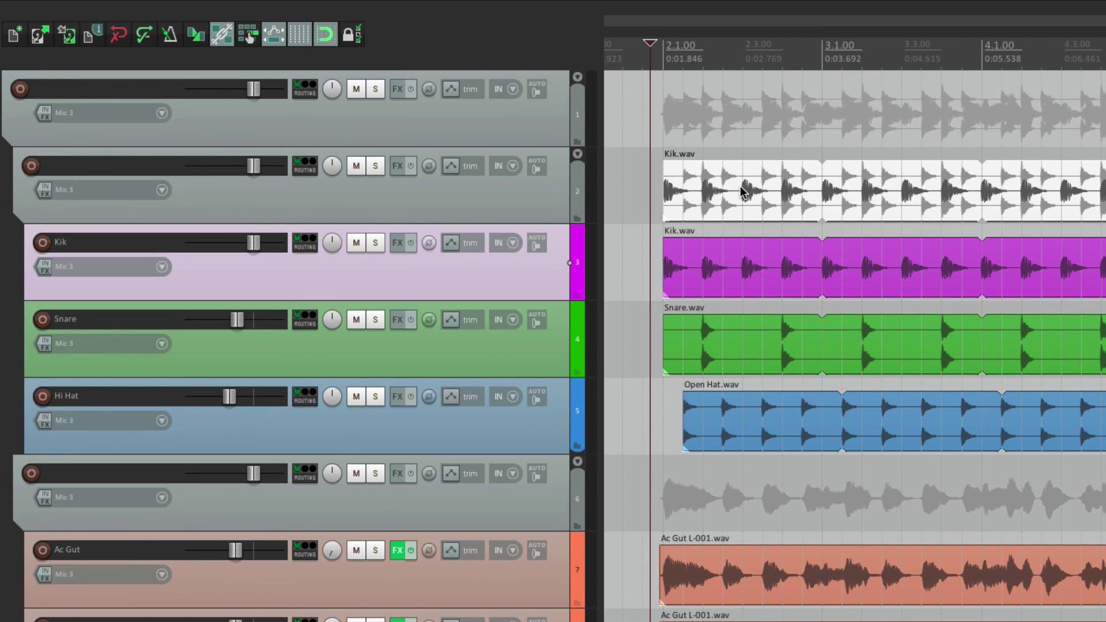